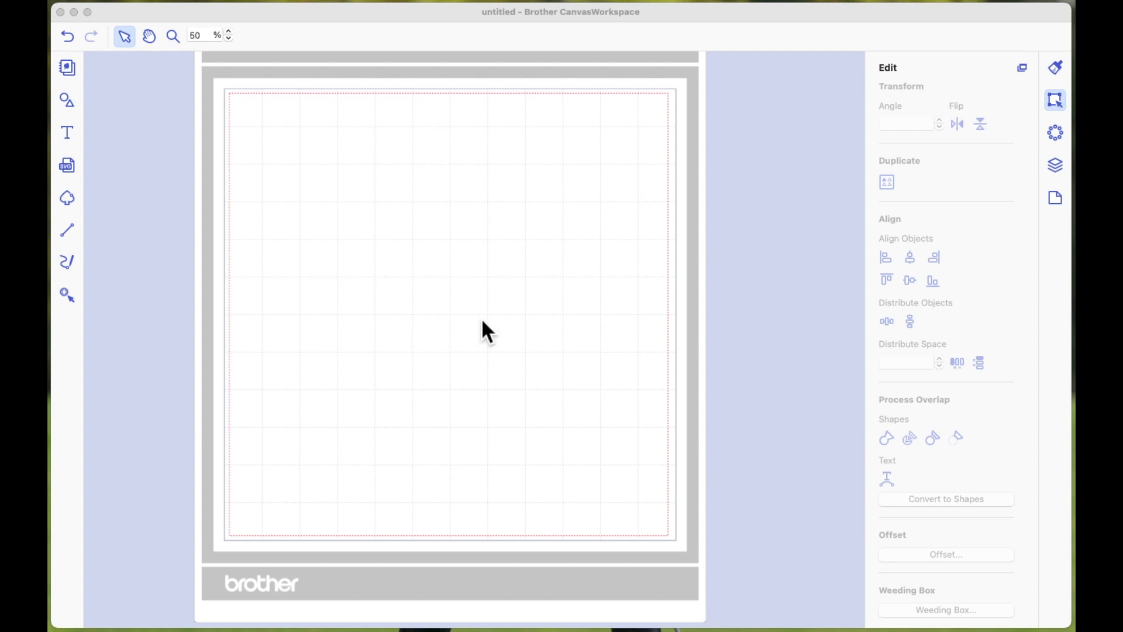
Step: Set the artboard size to A4 (8.3" x 11.7") and show the registration marks
click(1058, 202)
click(1056, 197)
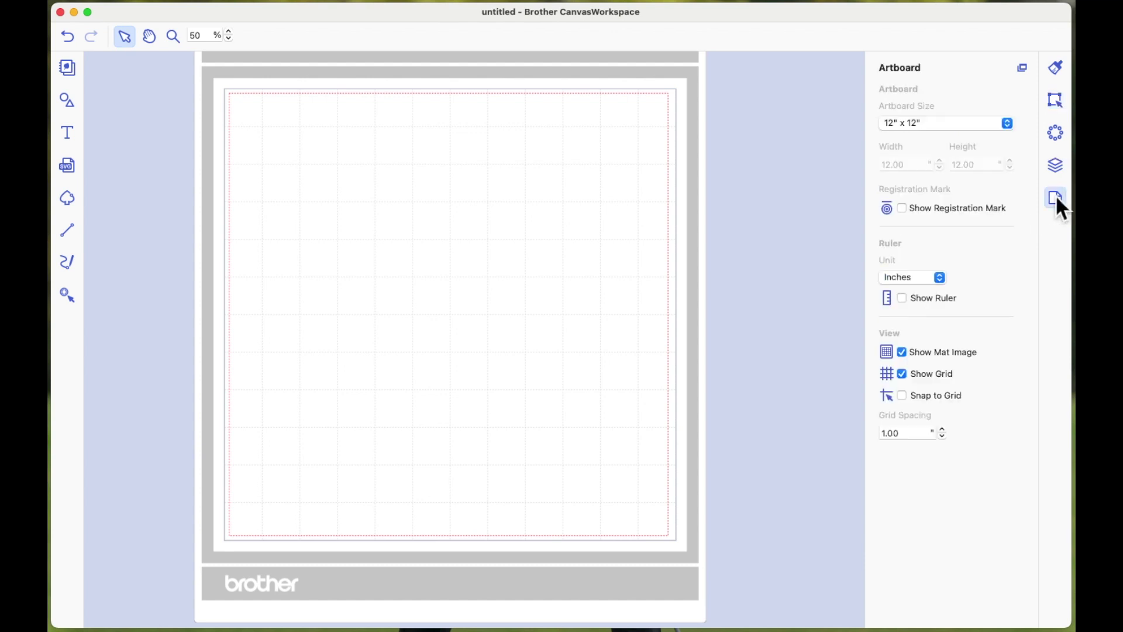
click(1008, 126)
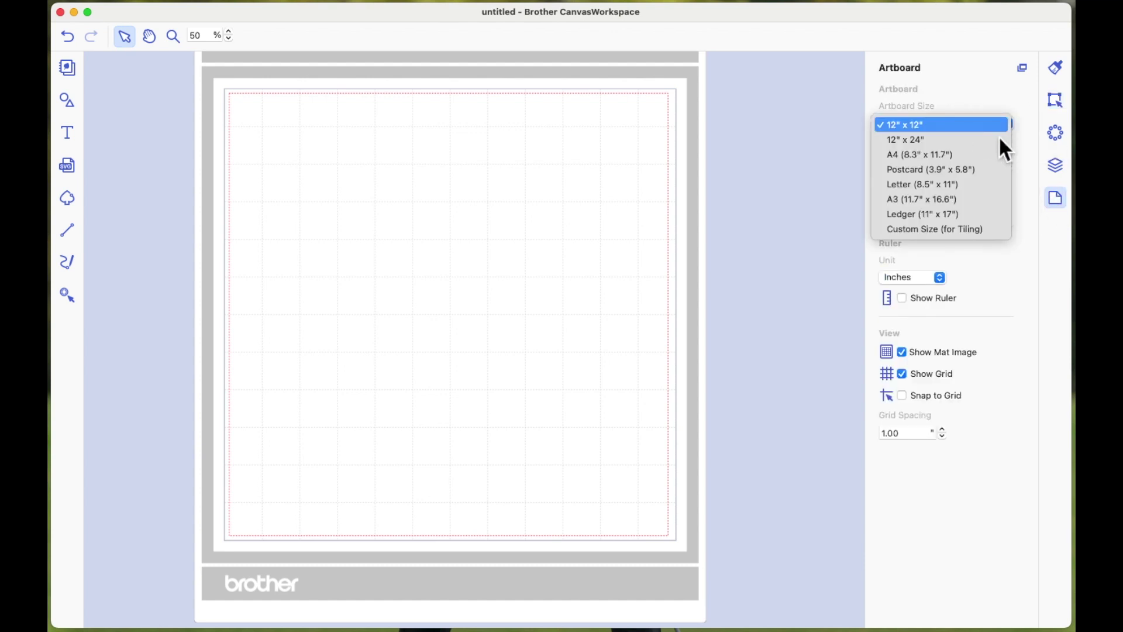
click(926, 157)
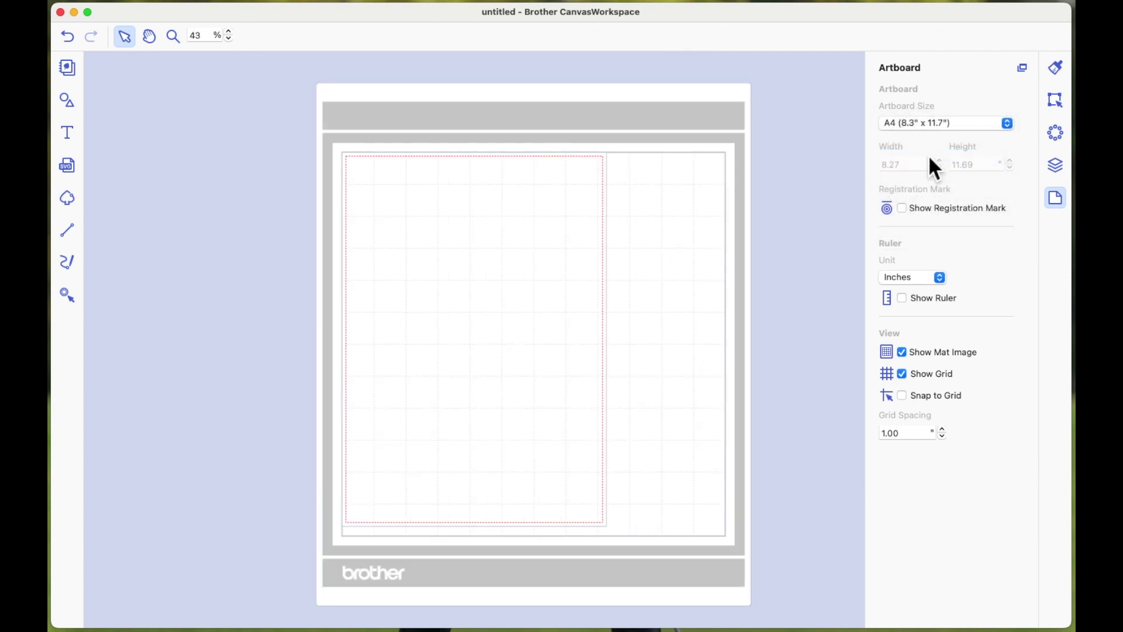
click(1009, 124)
click(904, 211)
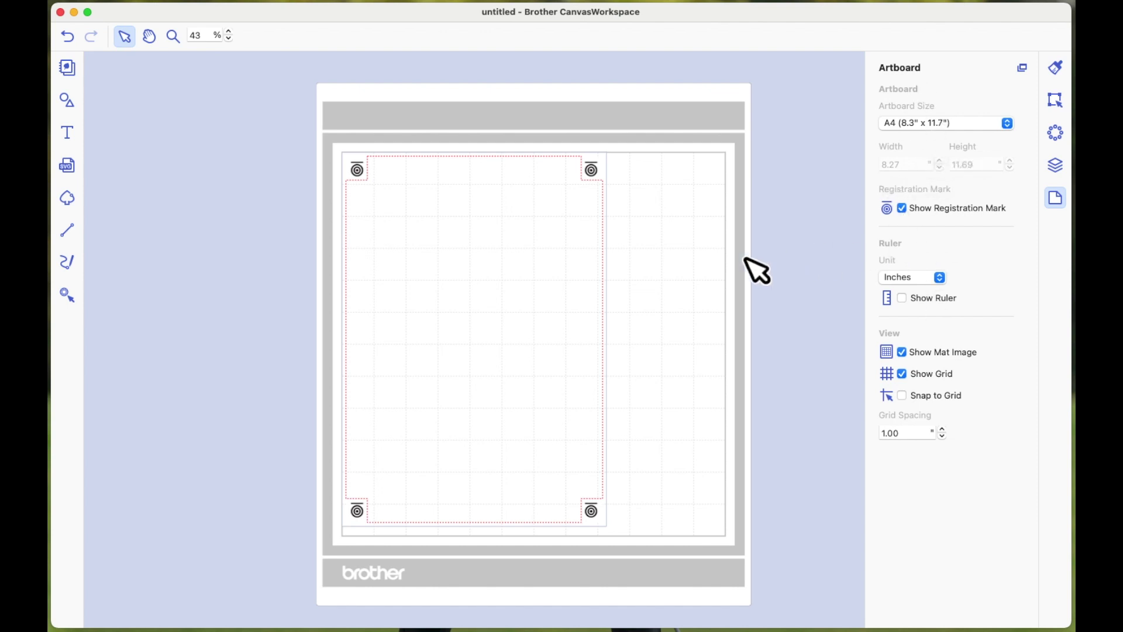
Step: Start an image tracing from an image in the computer, loading S2.png
click(69, 201)
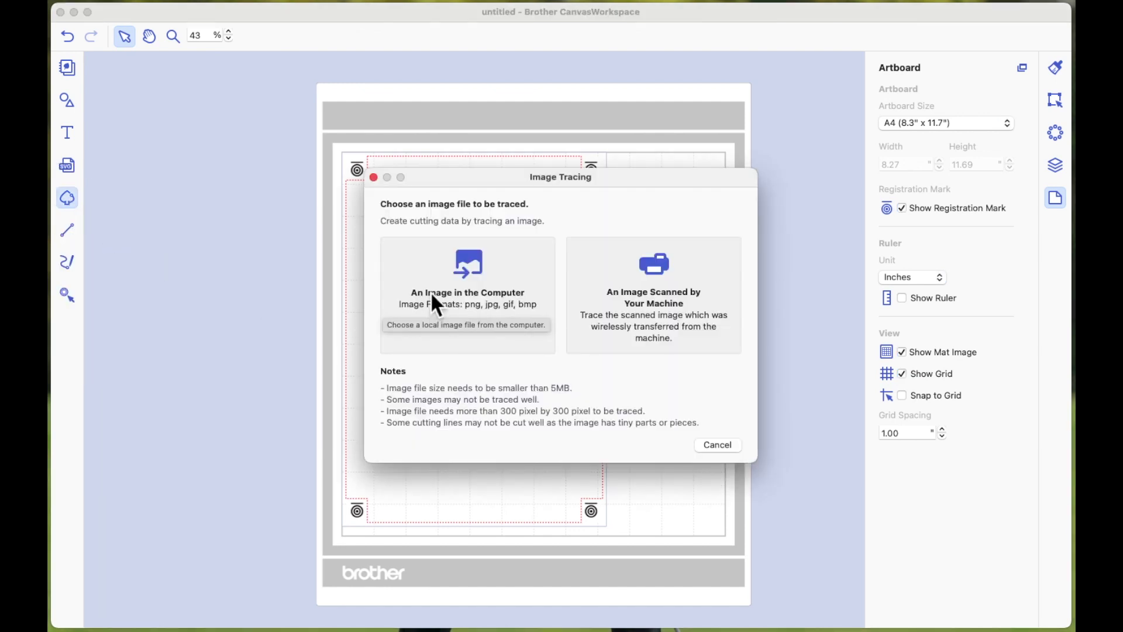
click(480, 299)
click(633, 252)
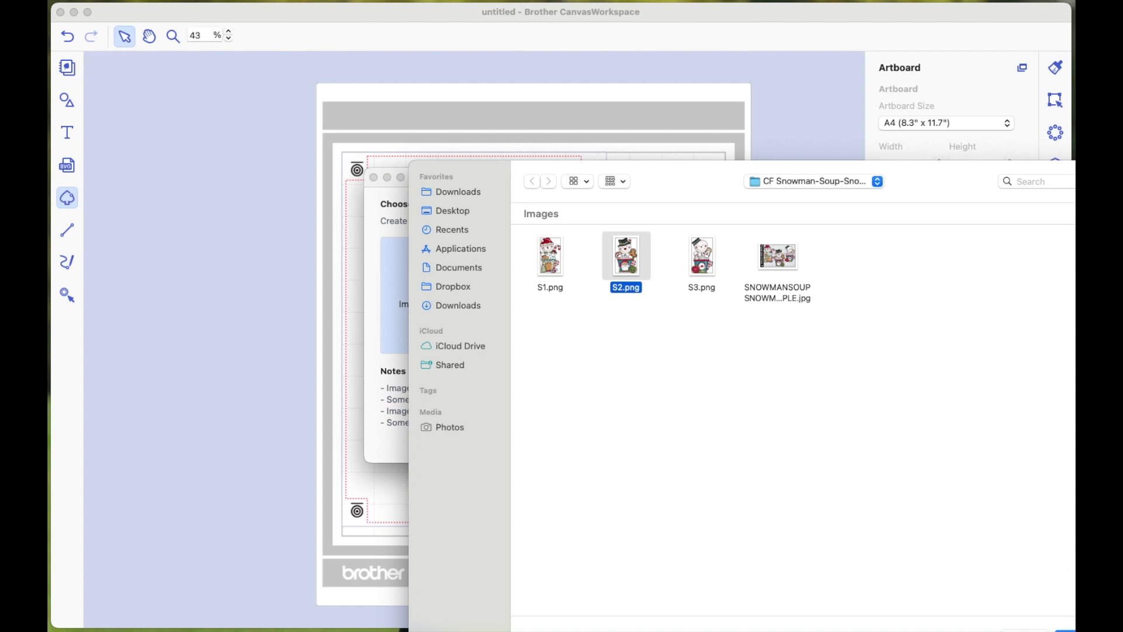
key(Return)
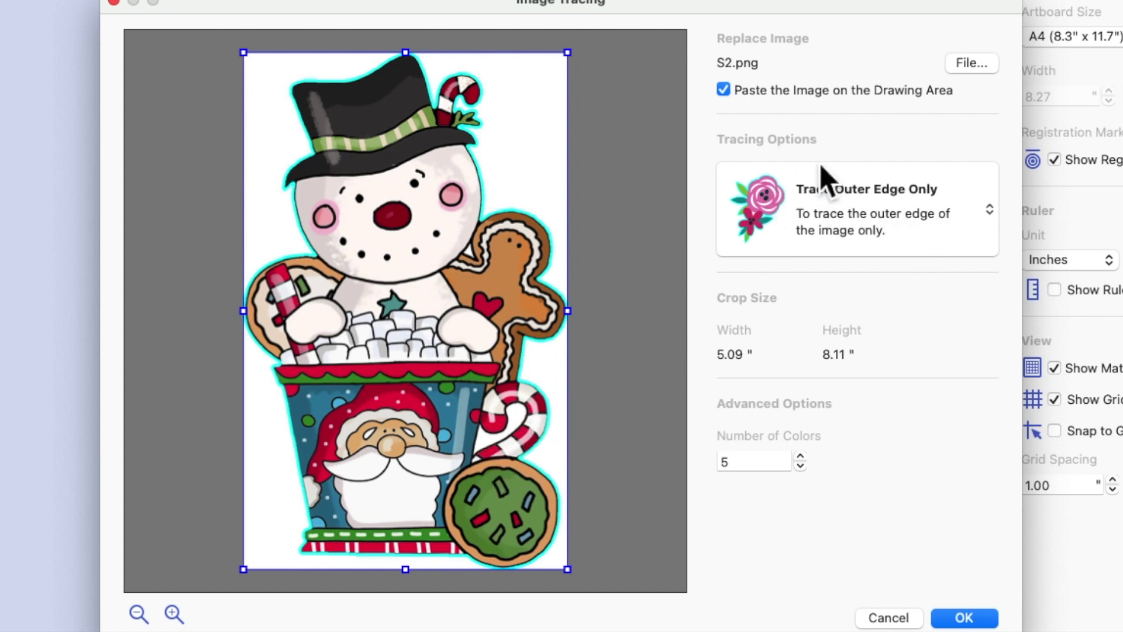
Step: Trace the snowman image with the Trace Areas by Color option and place the result on the artboard
click(995, 215)
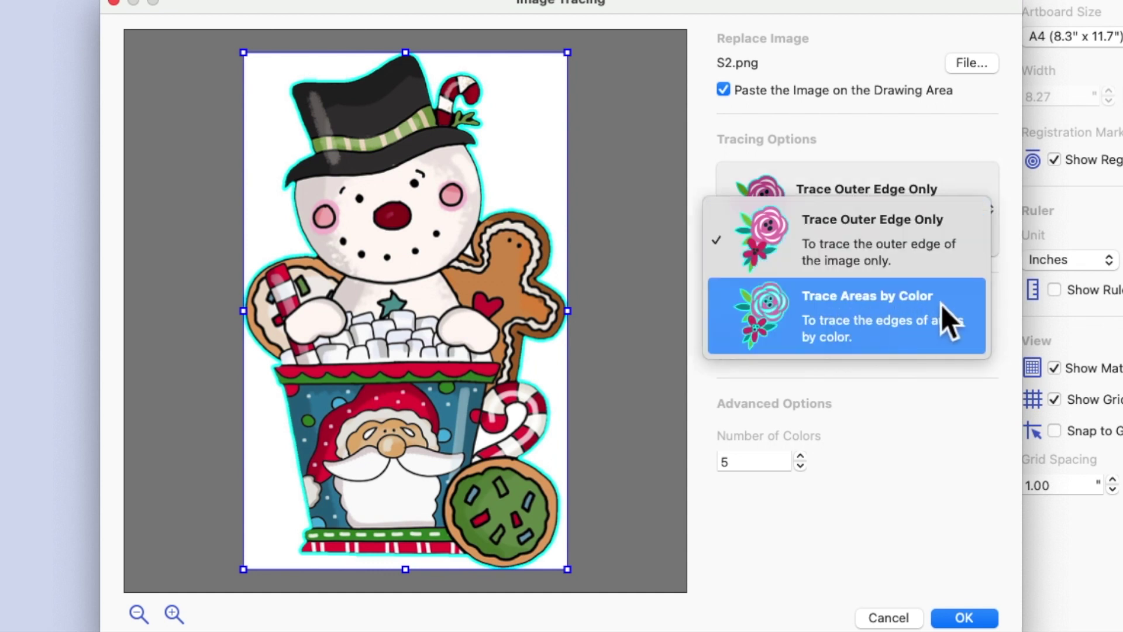
click(851, 320)
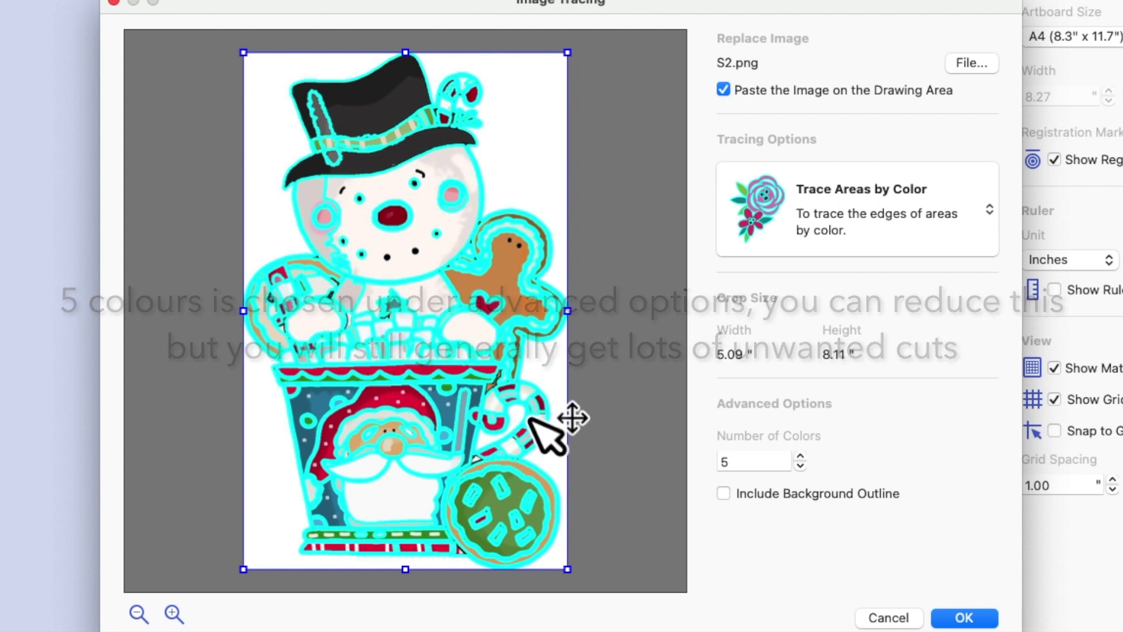
click(980, 623)
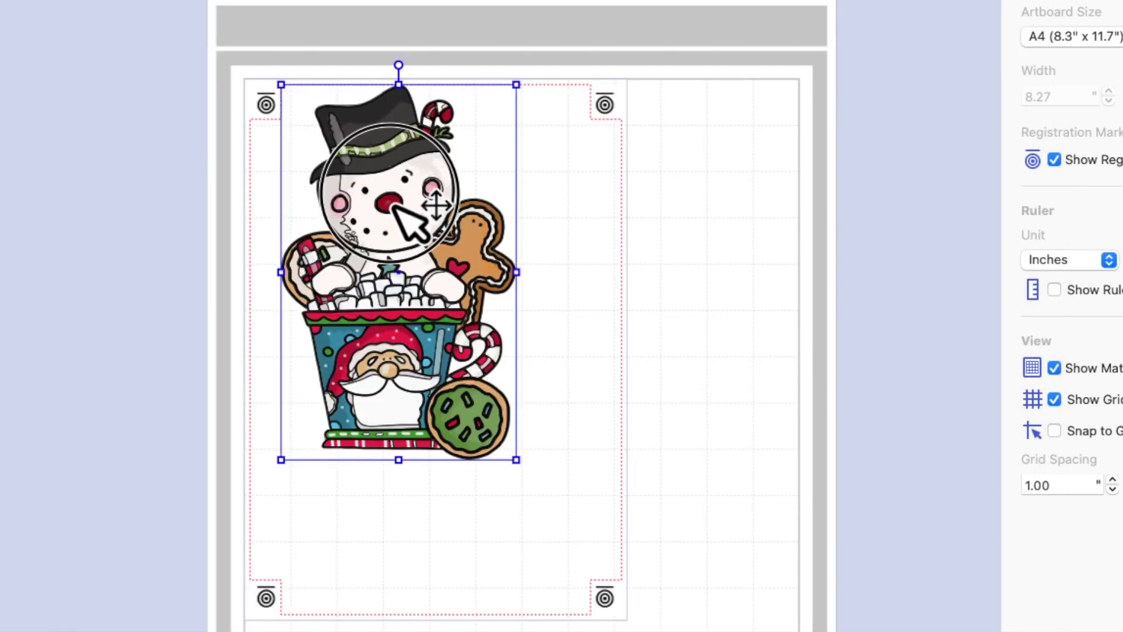
Step: Move the traced snowman slightly down, clear of the upper registration mark areas, and ungroup it
mouse_move(396, 202)
mouse_down()
mouse_move(558, 329)
mouse_move(315, 240)
mouse_move(398, 240)
mouse_up()
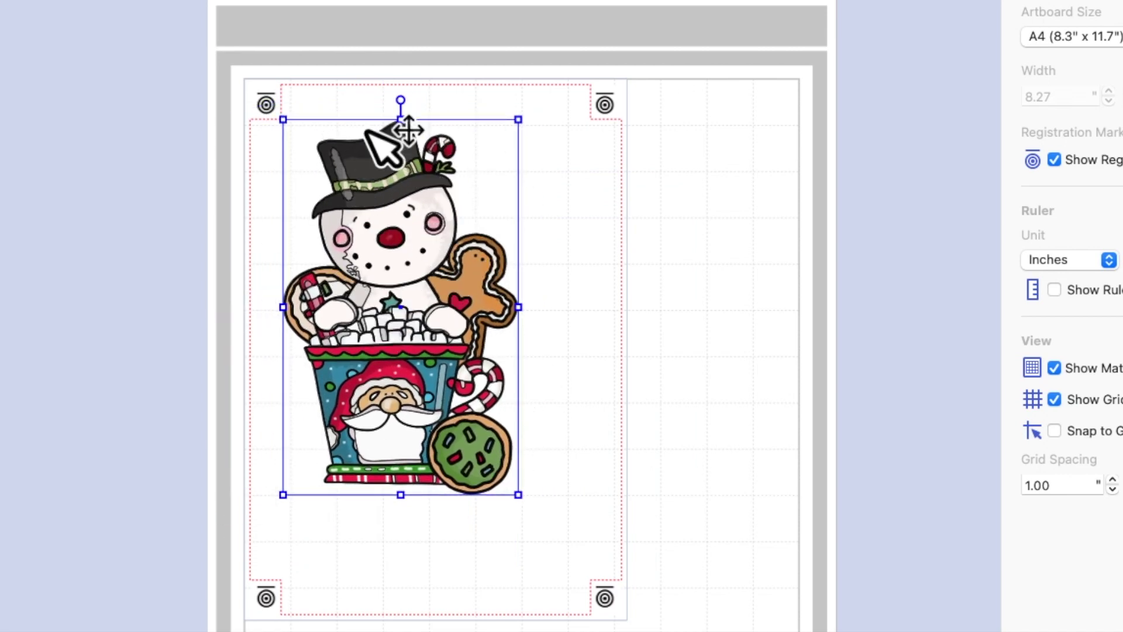
right_click(416, 221)
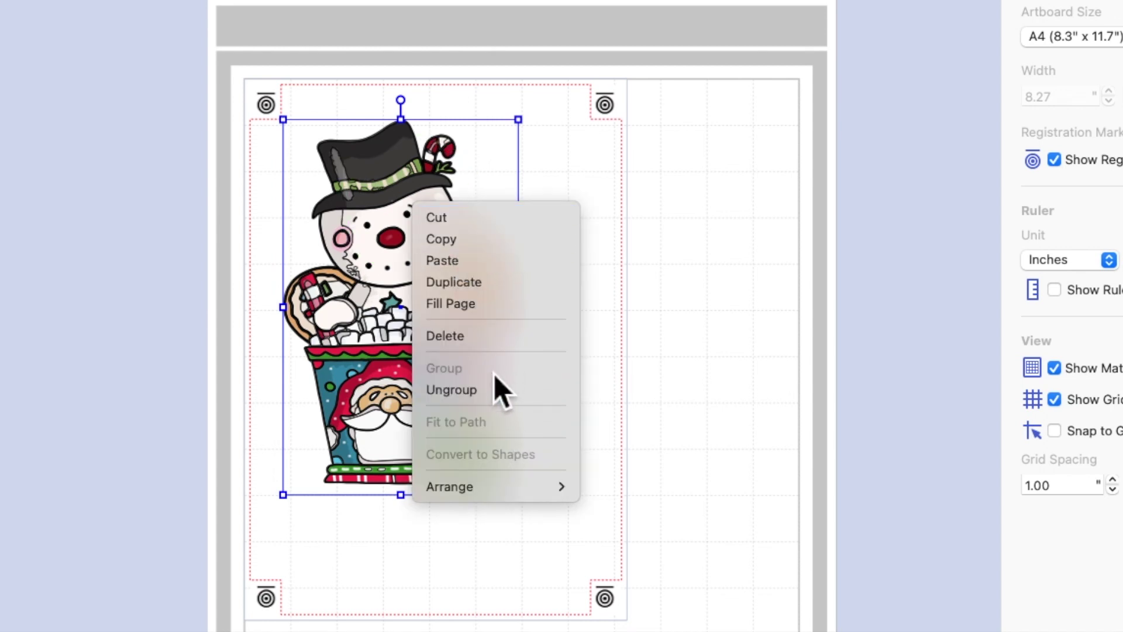
click(503, 391)
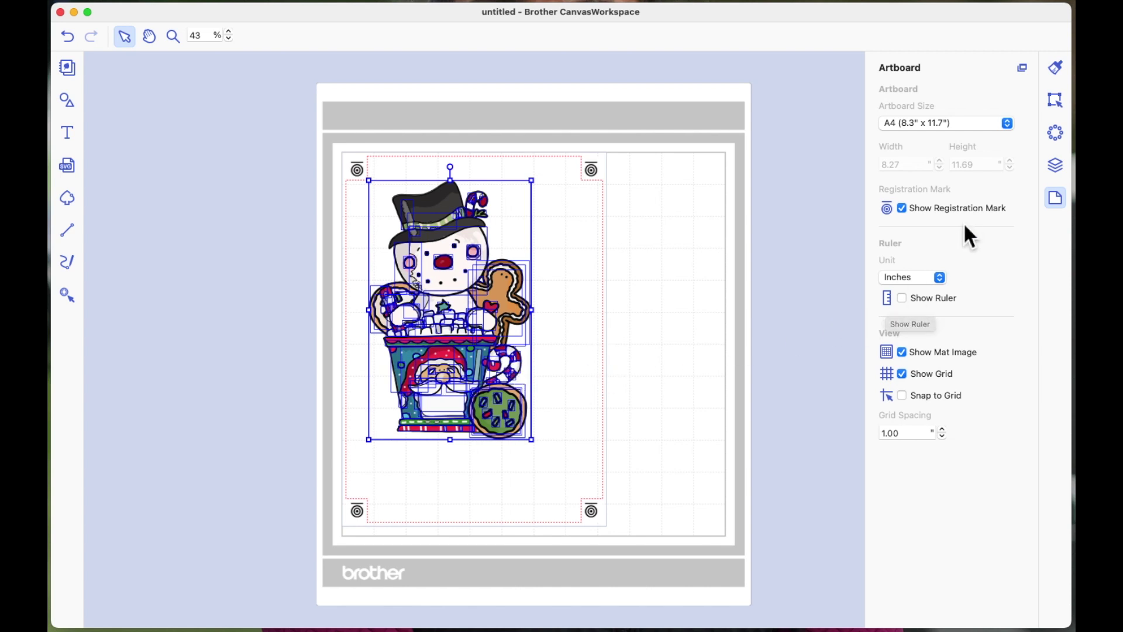
Step: Hide the snowman's IMAGE layer at the end of the layer list and deselect the traced shapes
click(1047, 202)
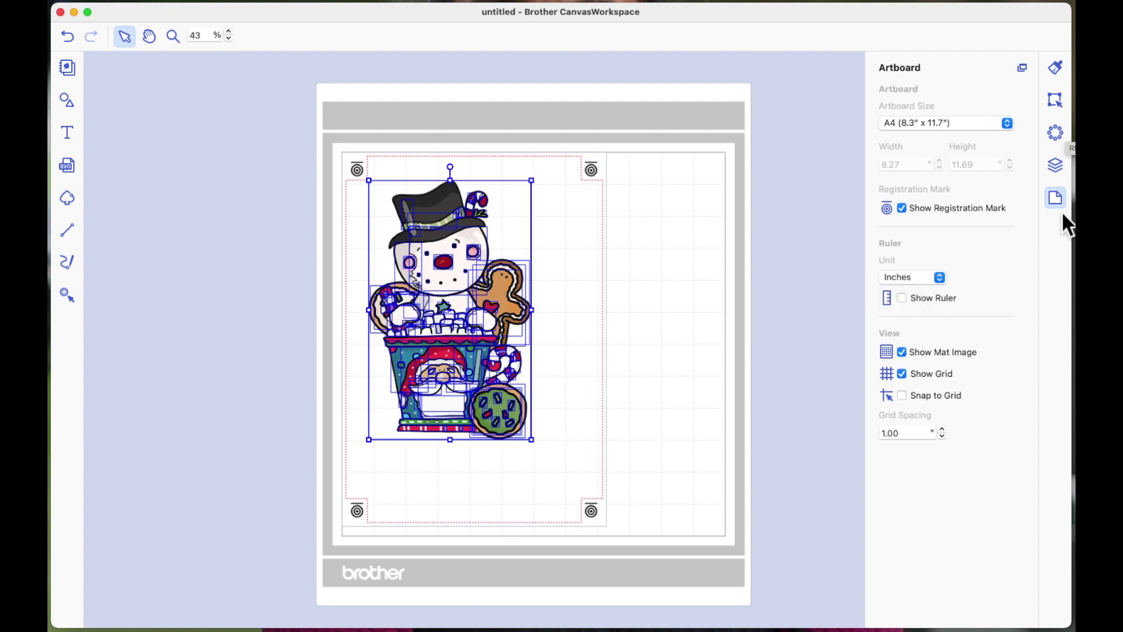
click(1056, 165)
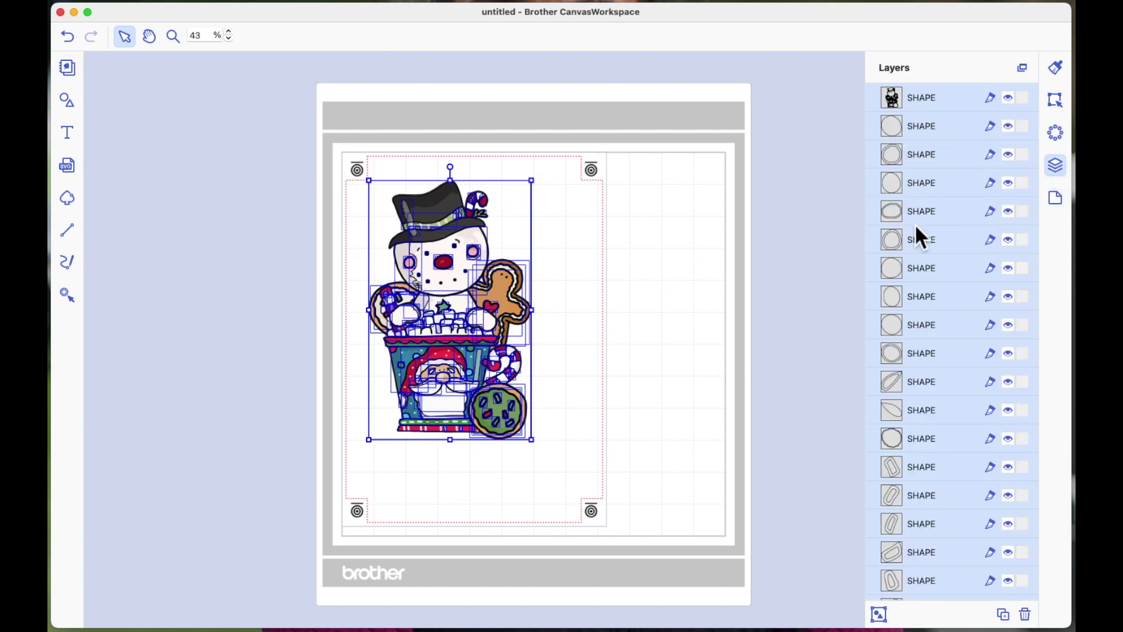
scroll(916, 362, down, 10)
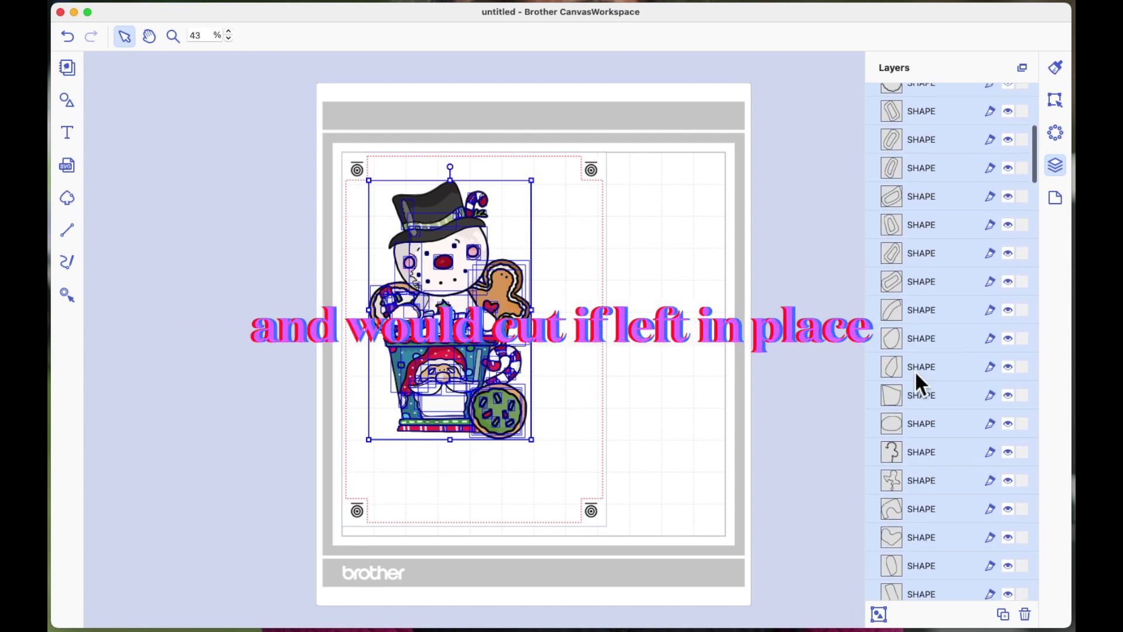
scroll(916, 372, down, 15)
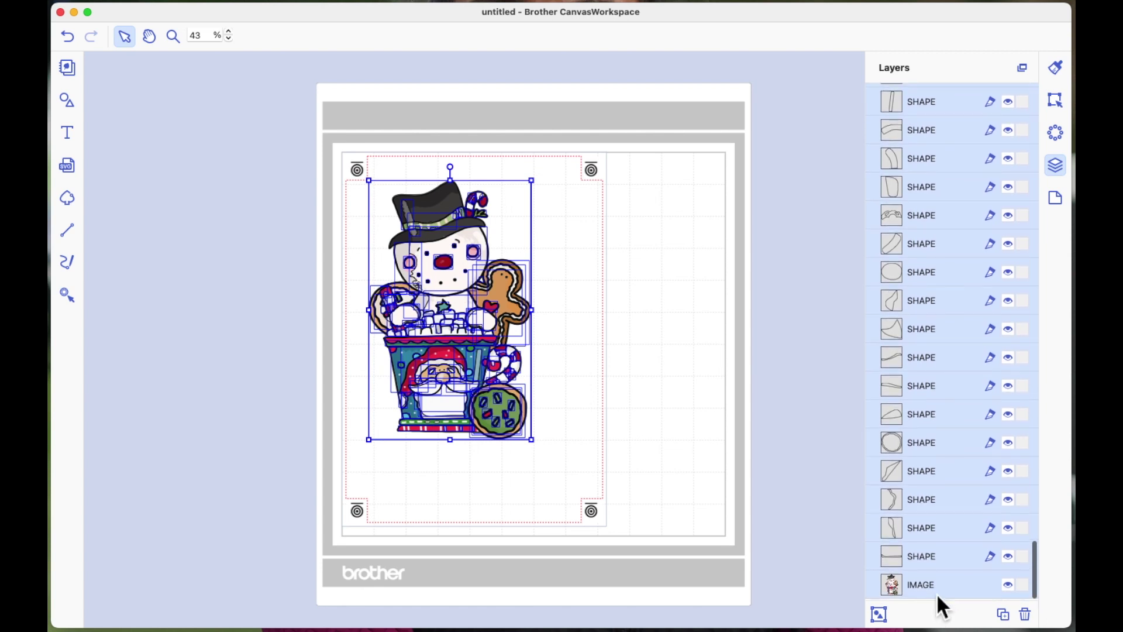
click(1009, 588)
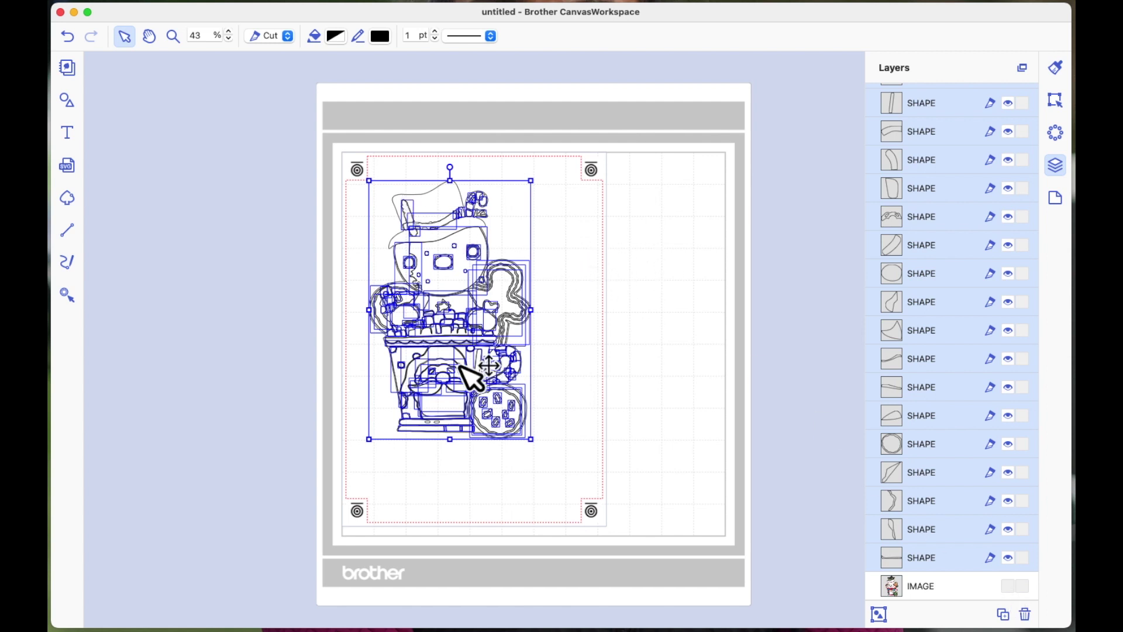
click(594, 256)
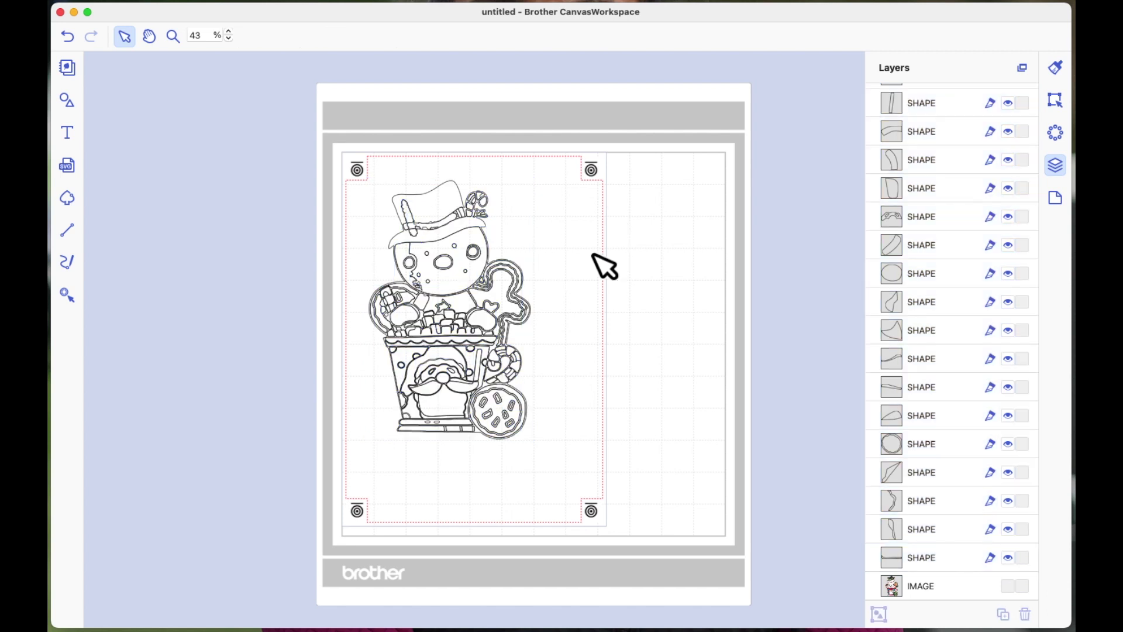
Step: Move the large combined outline shape off the artboard to the right of the other pieces and check whether it can be ungrouped
click(459, 216)
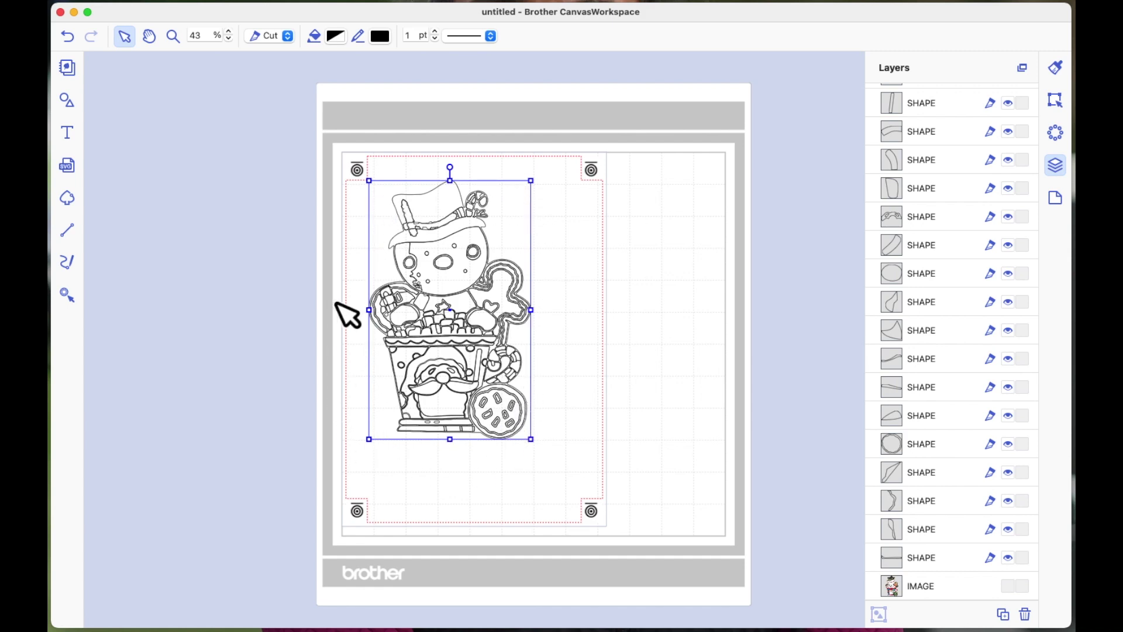
drag(462, 199, 713, 220)
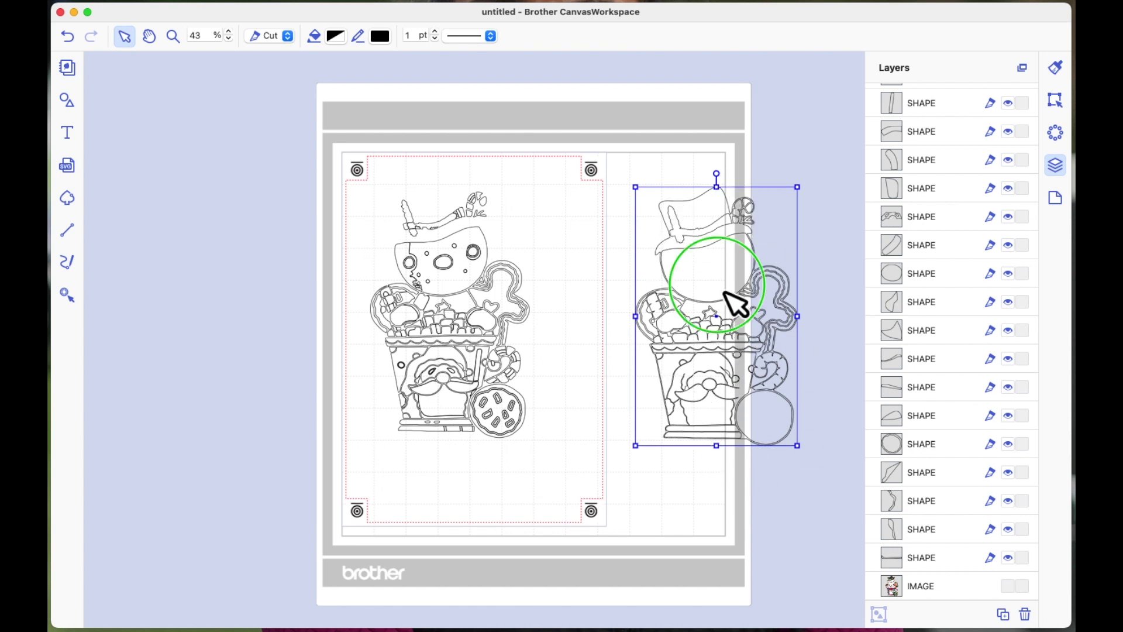
right_click(721, 286)
click(680, 287)
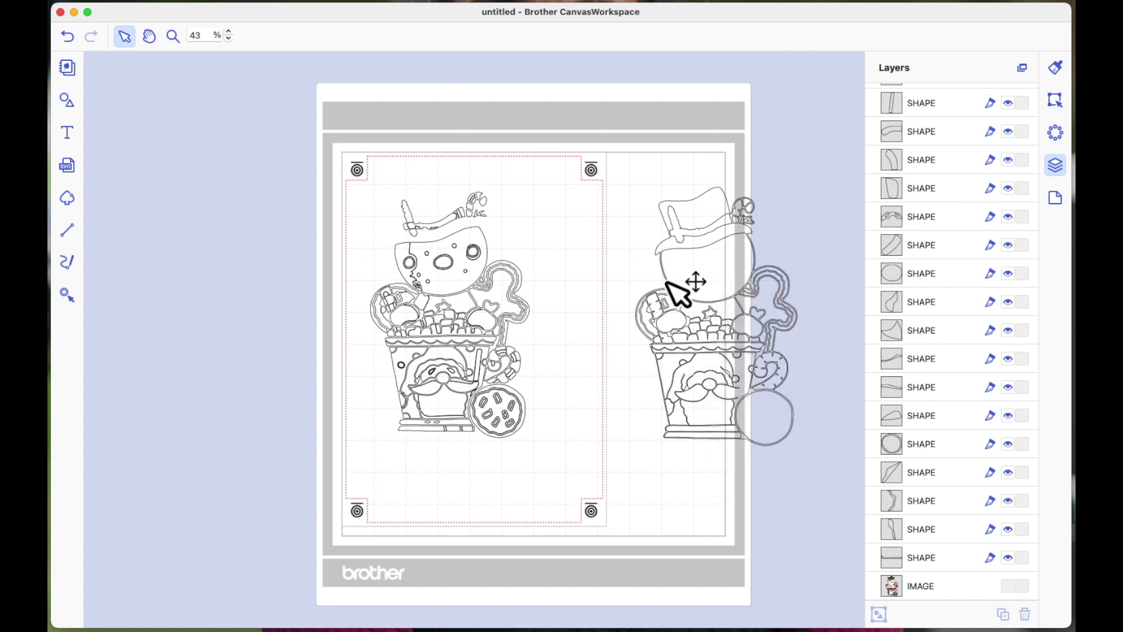
click(674, 289)
right_click(667, 281)
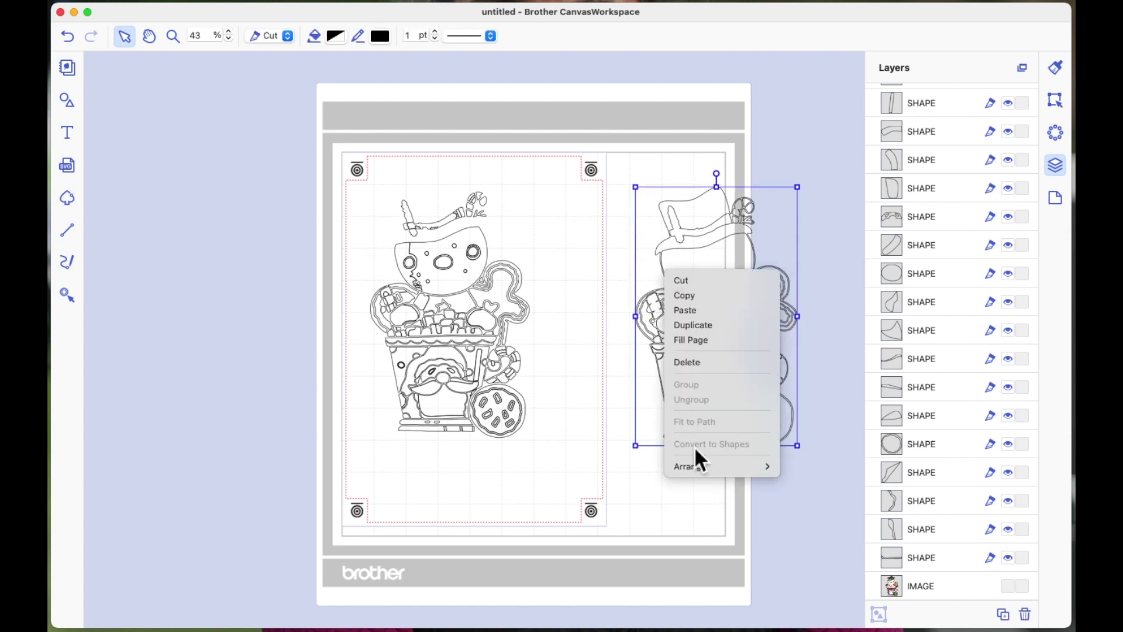
click(760, 514)
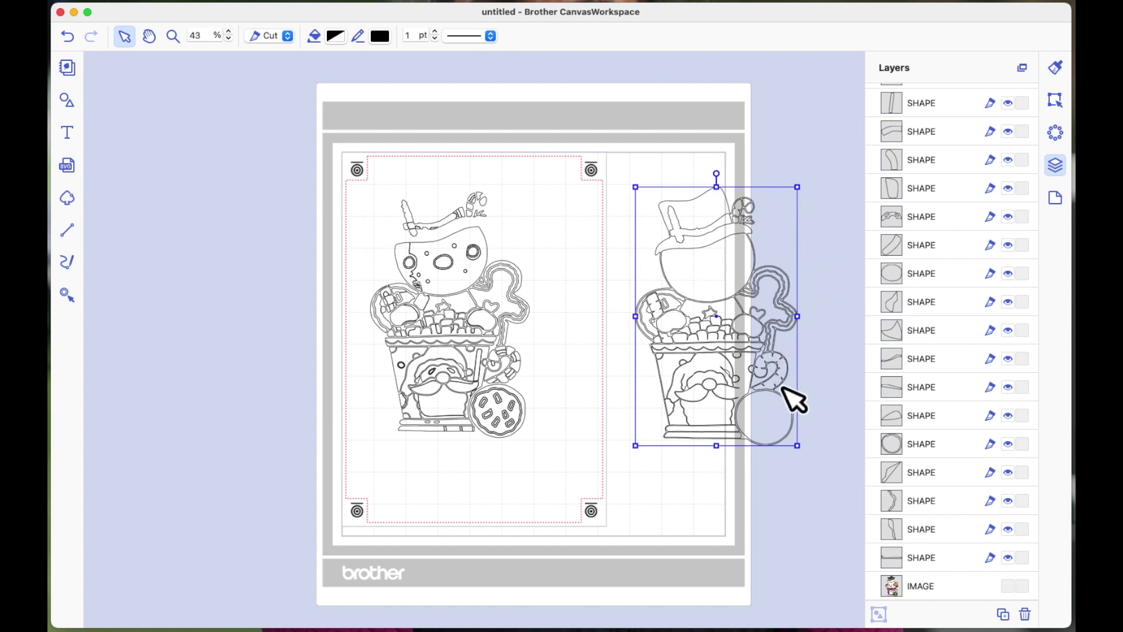
mouse_move(729, 238)
mouse_down()
mouse_move(720, 208)
mouse_move(735, 264)
mouse_move(734, 222)
mouse_move(730, 246)
mouse_up()
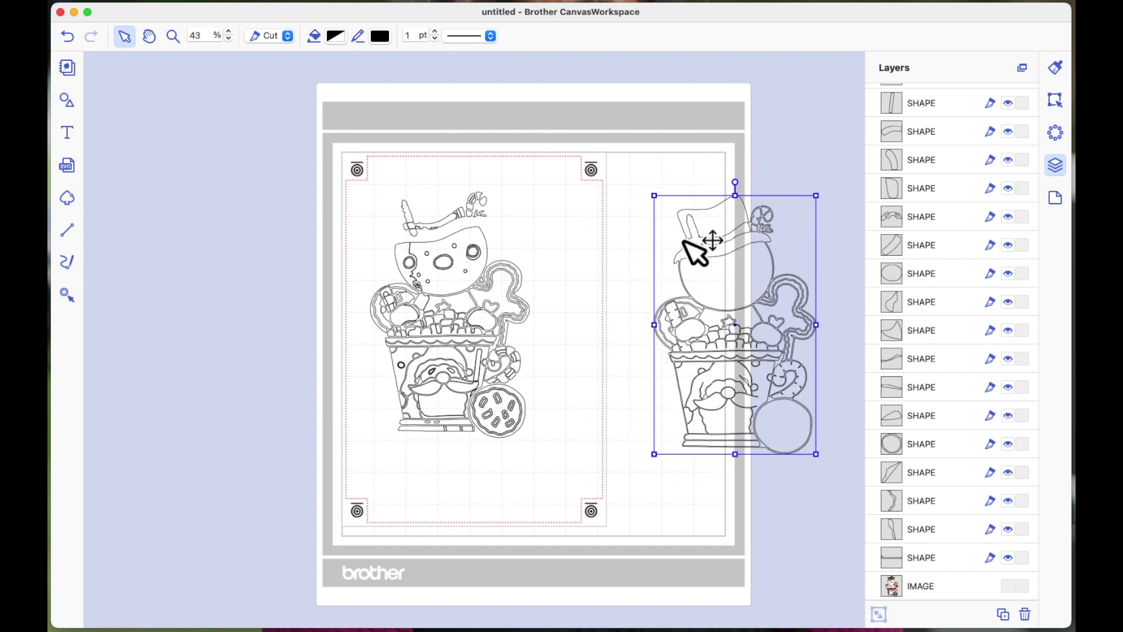
Step: Examine the leftover trace lines on the artboard by selecting pieces of the hat, gingerbread man, candy cane, Santa and cookie individually
click(443, 220)
click(446, 225)
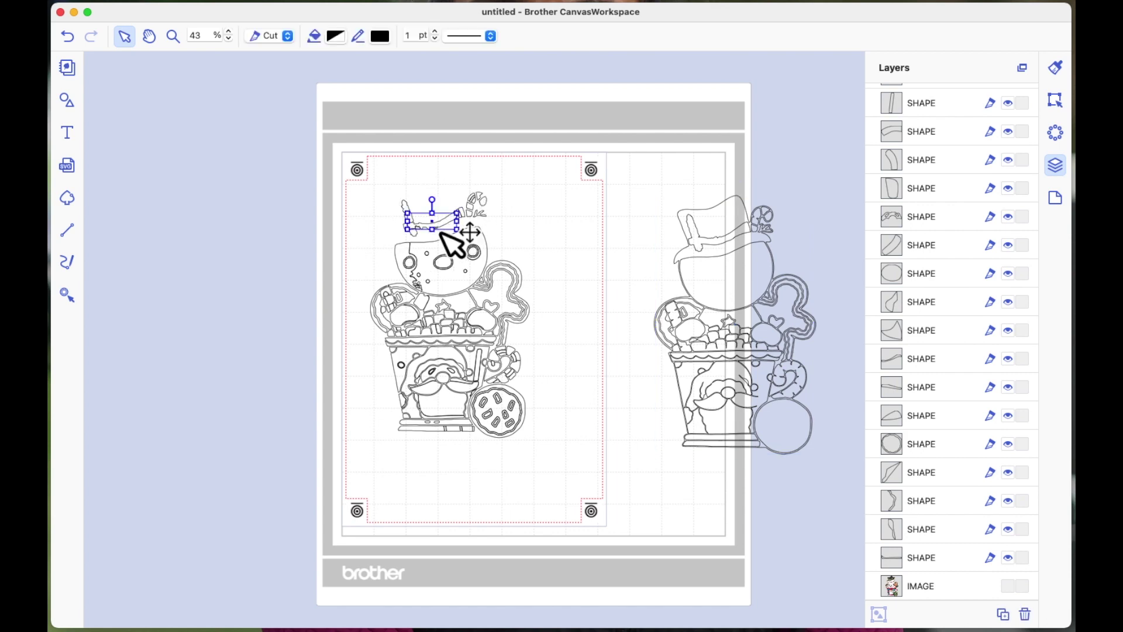
click(515, 304)
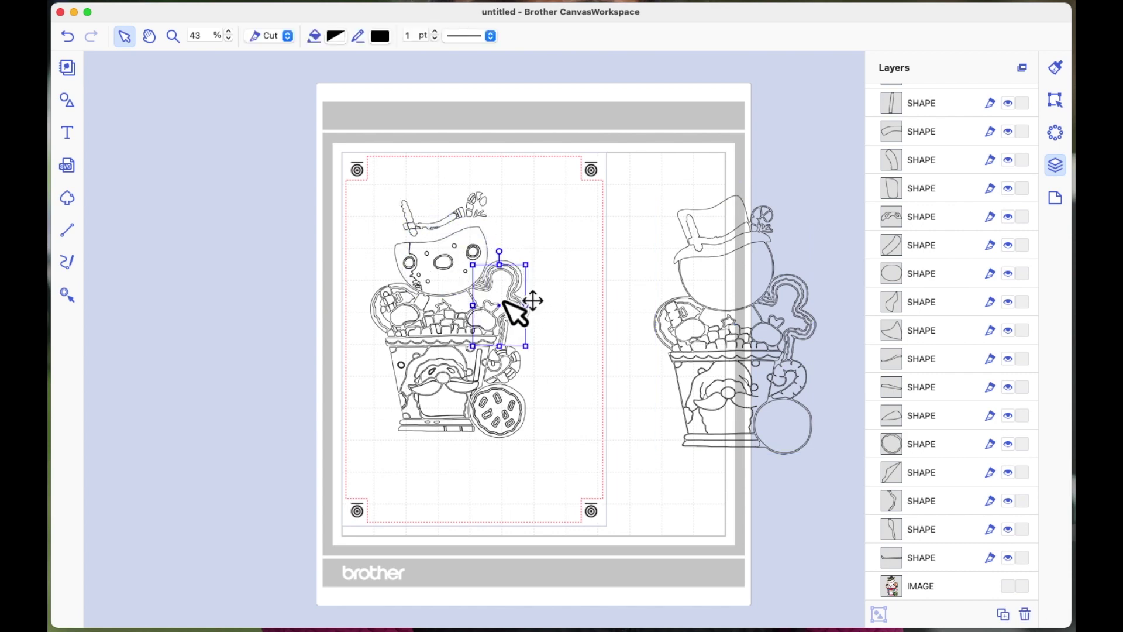
click(393, 306)
click(425, 370)
click(497, 358)
click(508, 364)
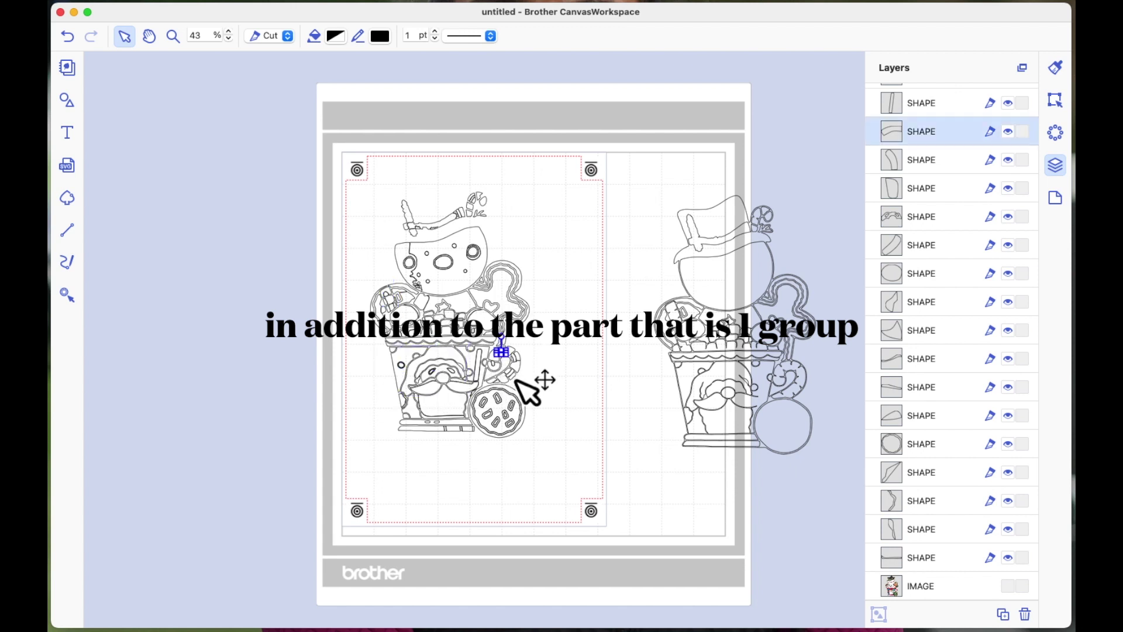
click(499, 388)
click(451, 401)
click(414, 400)
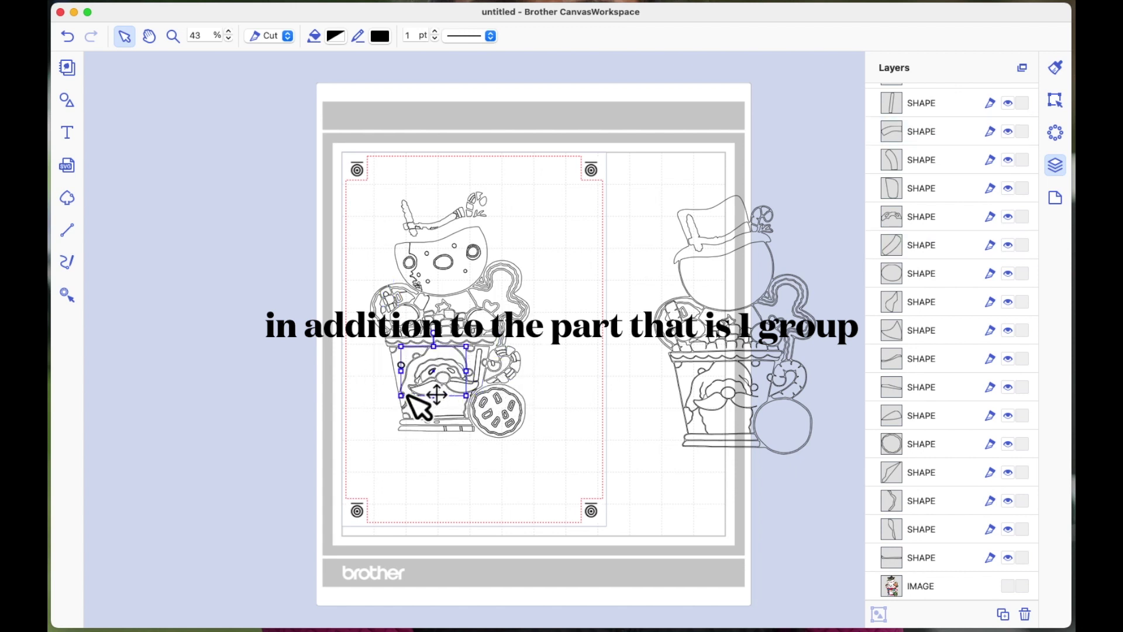
click(494, 424)
click(577, 451)
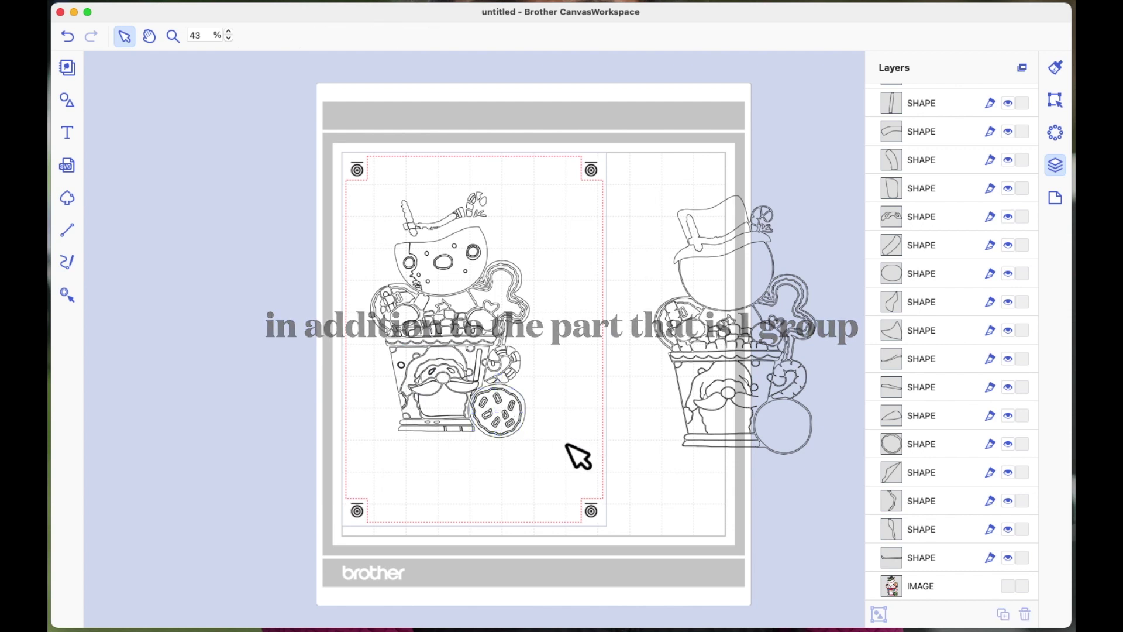
Step: Move the small shape from the lower candy cane off the artboard, above the large outline, and deselect it
click(510, 371)
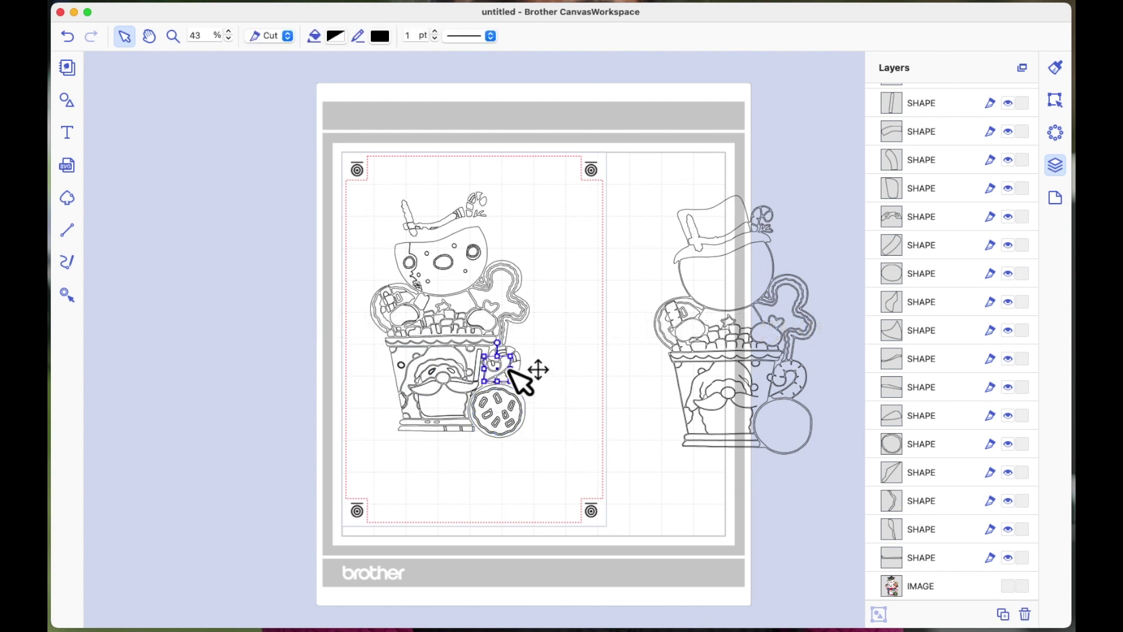
drag(509, 370, 671, 140)
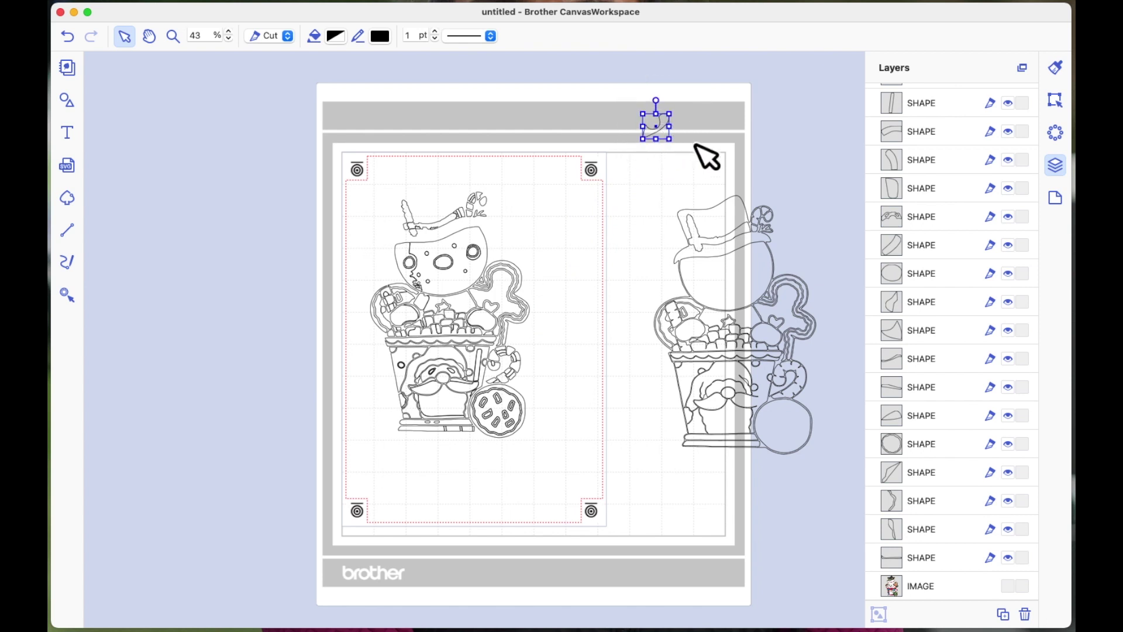
click(681, 163)
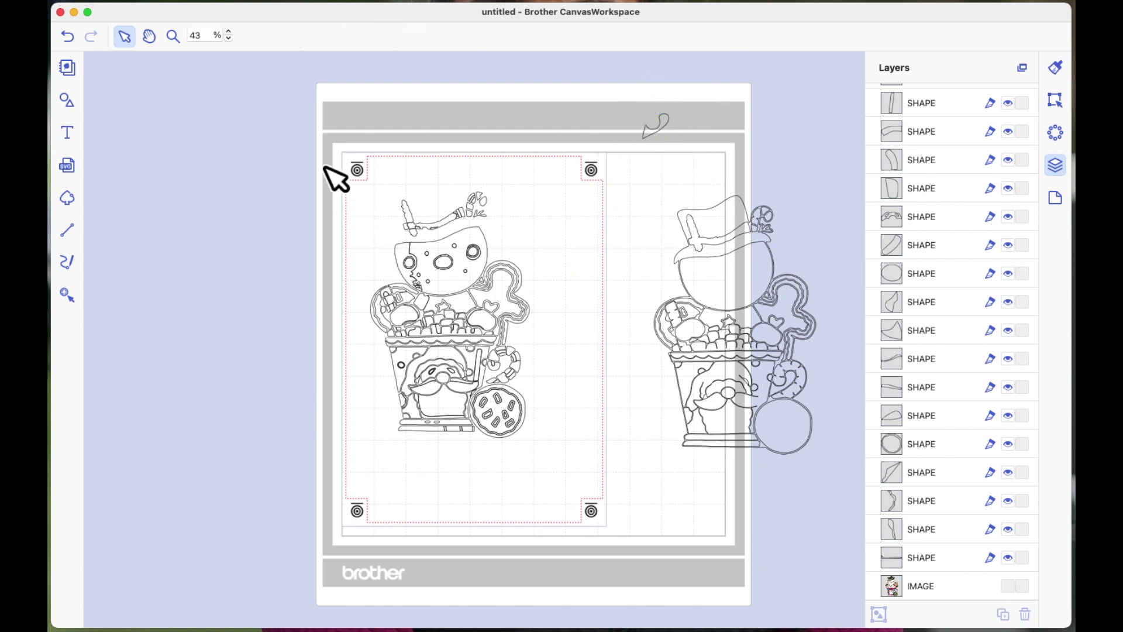
Step: Delete all the leftover trace shapes inside the artboard and select the large outline shape beside it
drag(318, 161, 571, 507)
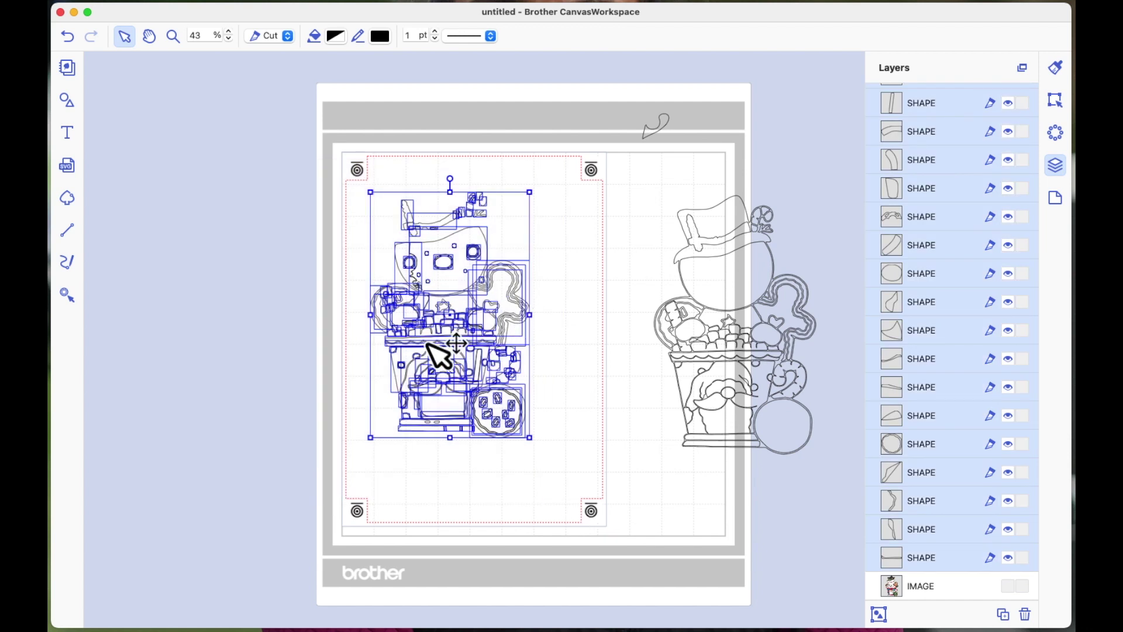
key(Delete)
click(728, 249)
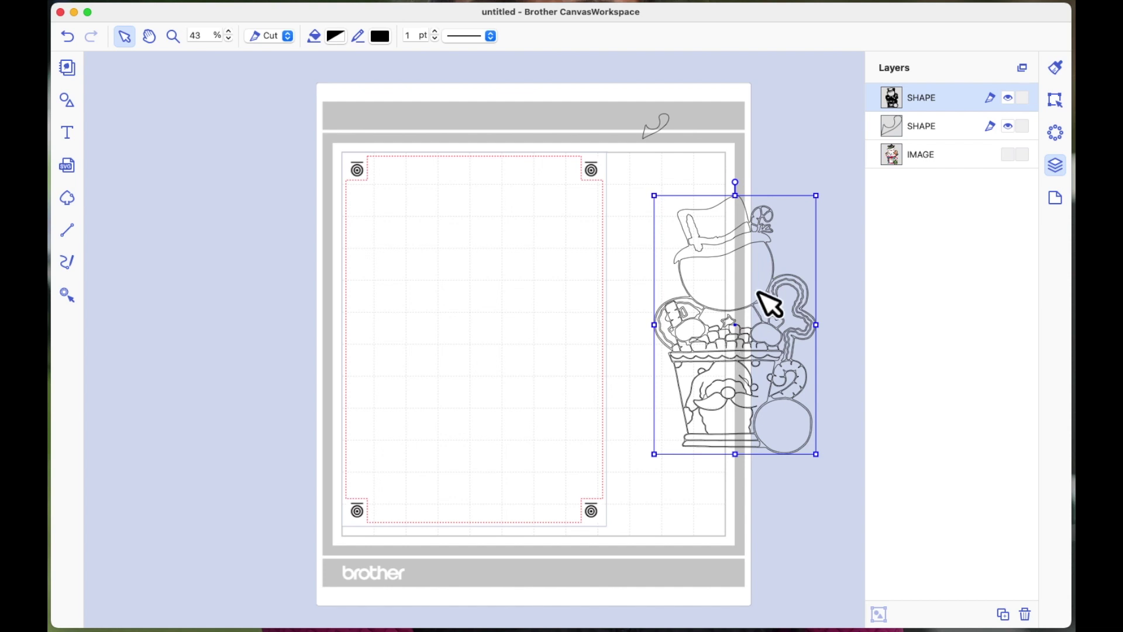
Step: Delete the large outline shape beside the artboard, unhide the snowman image and delete it as well
key(Delete)
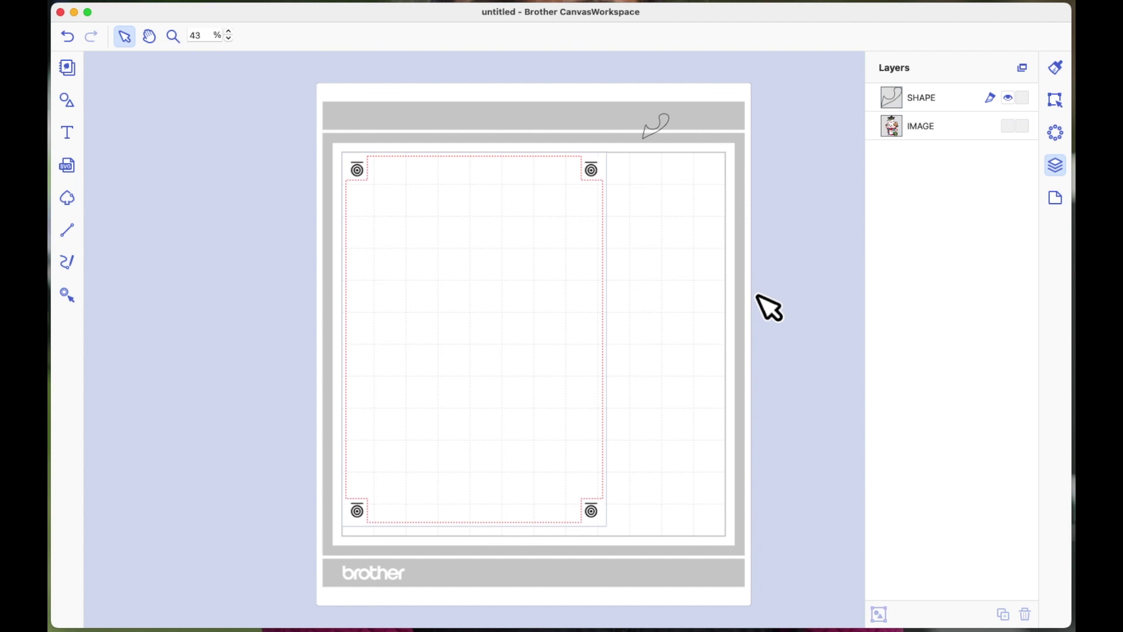
click(1012, 128)
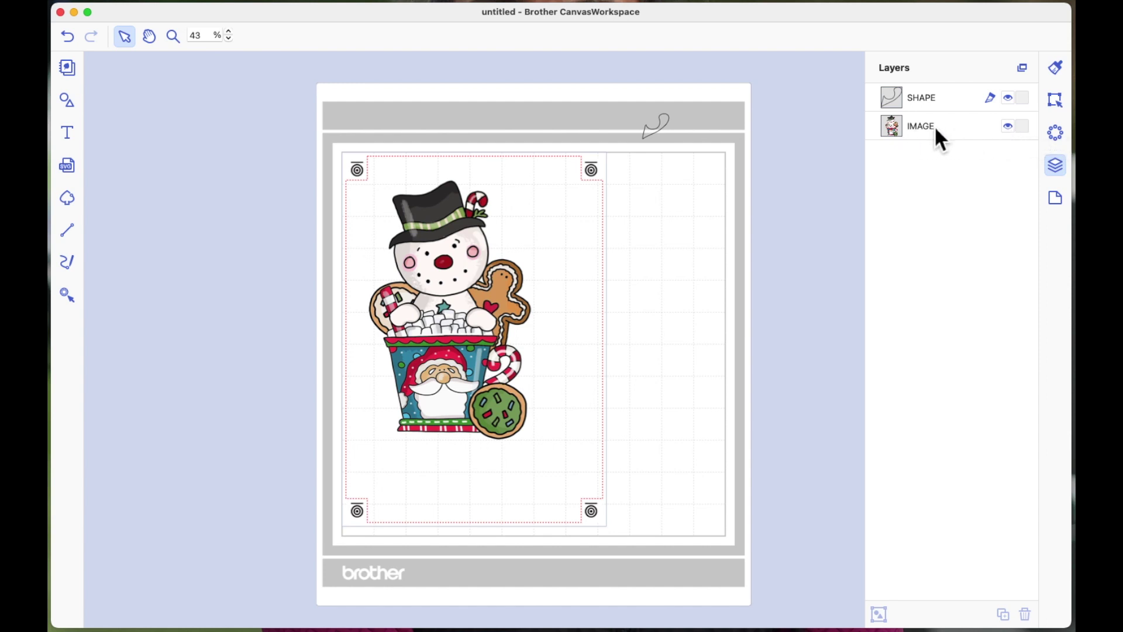
click(438, 322)
drag(439, 321, 450, 350)
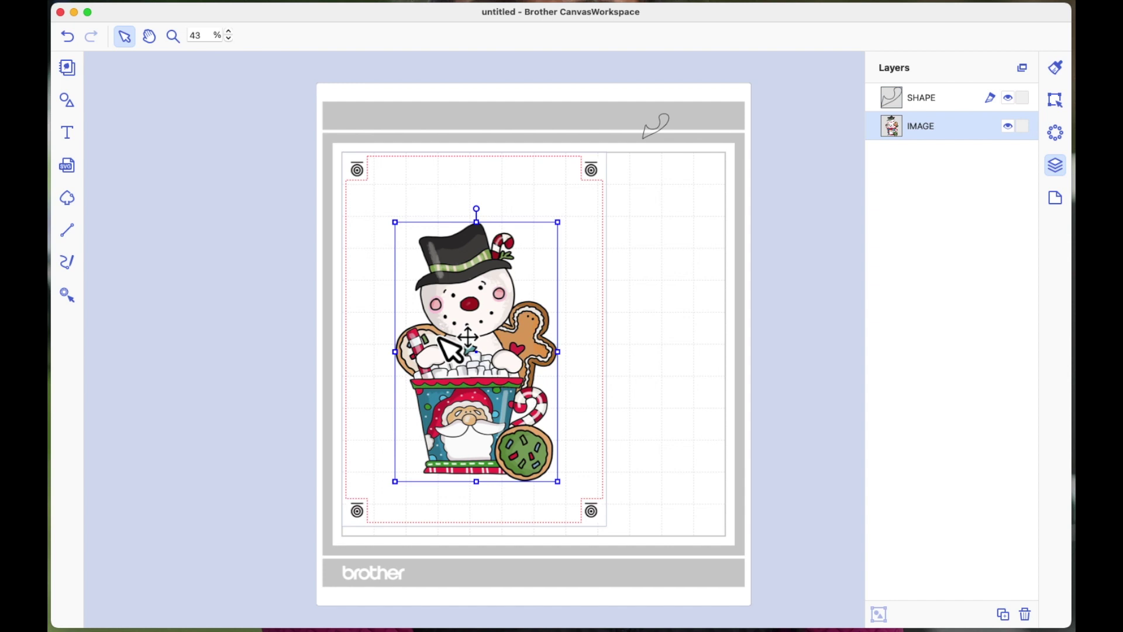
key(Delete)
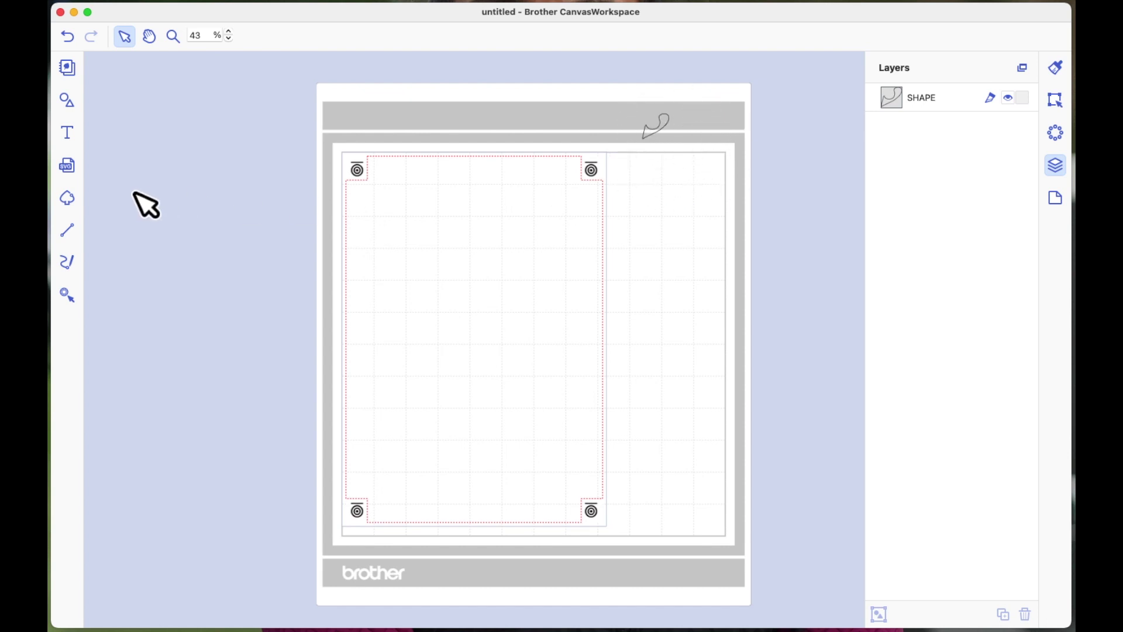
Step: Trace S2.png with Trace Outer Edge Only, pasting the image on the drawing area together with the outline
click(65, 200)
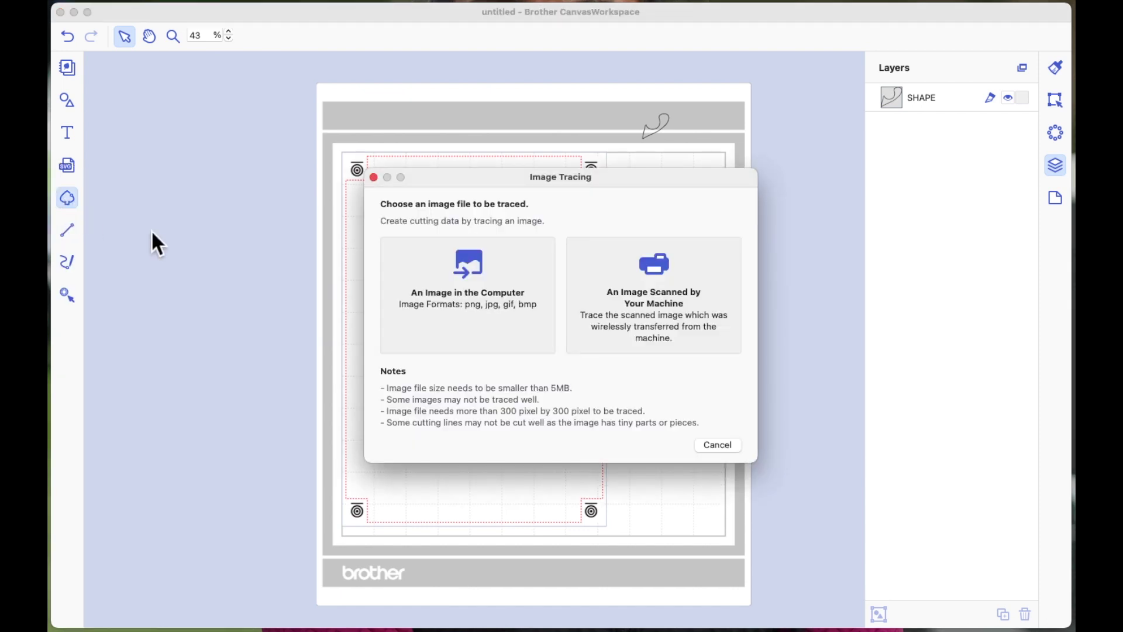
click(432, 291)
click(631, 258)
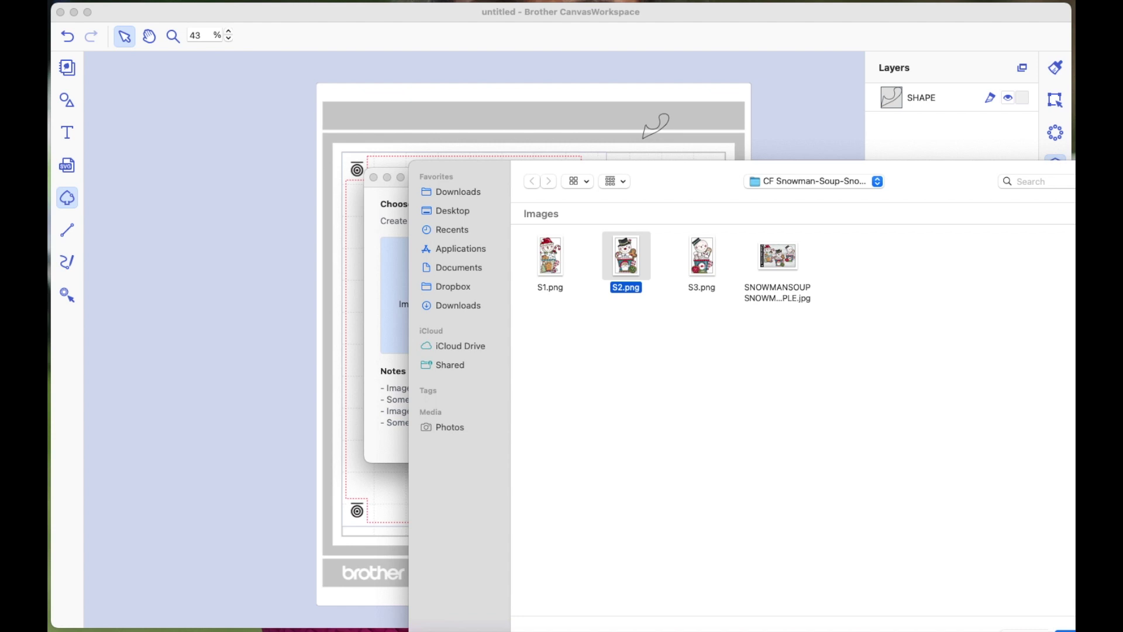
click(1045, 630)
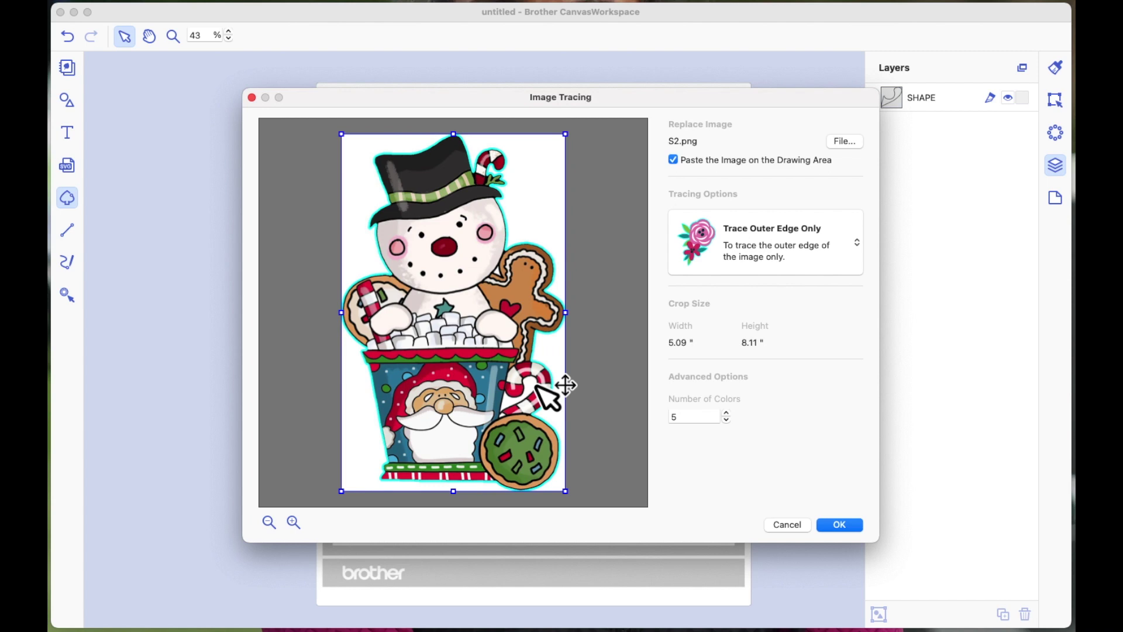
click(842, 525)
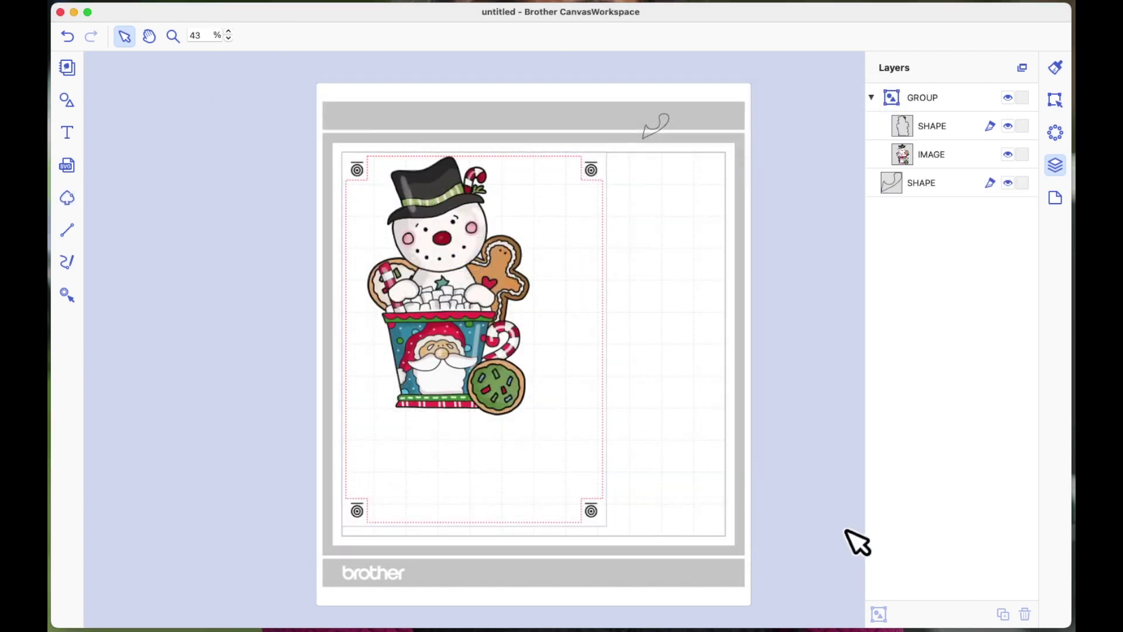
Step: Move the small leftover candy cane shape onto the artboard beside the snowman and fill it with black
drag(664, 139, 582, 287)
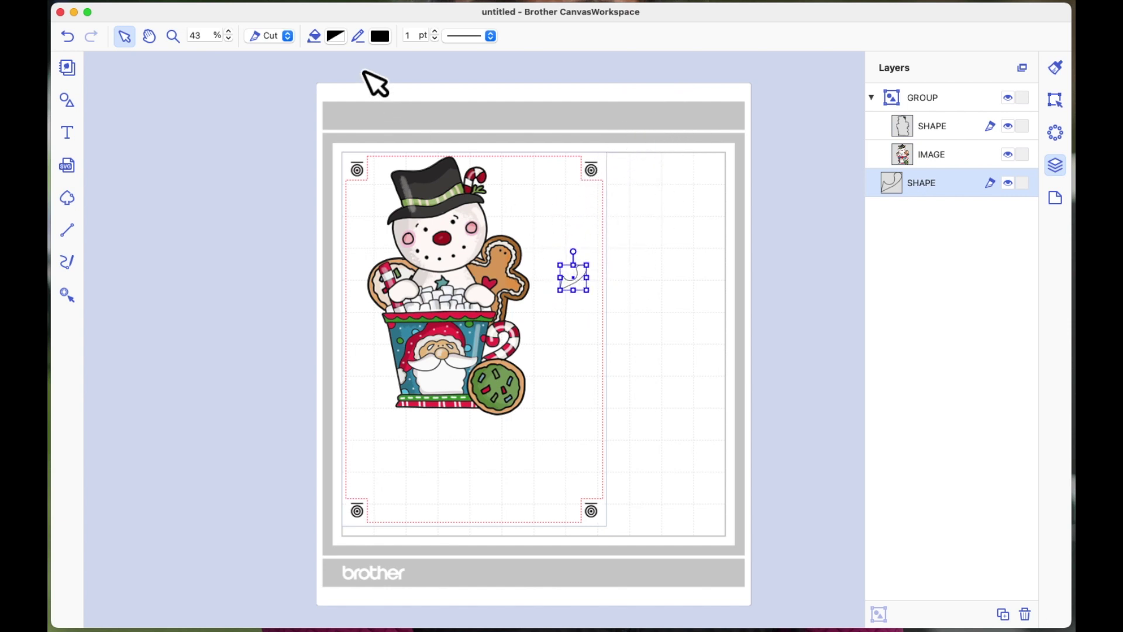
click(337, 37)
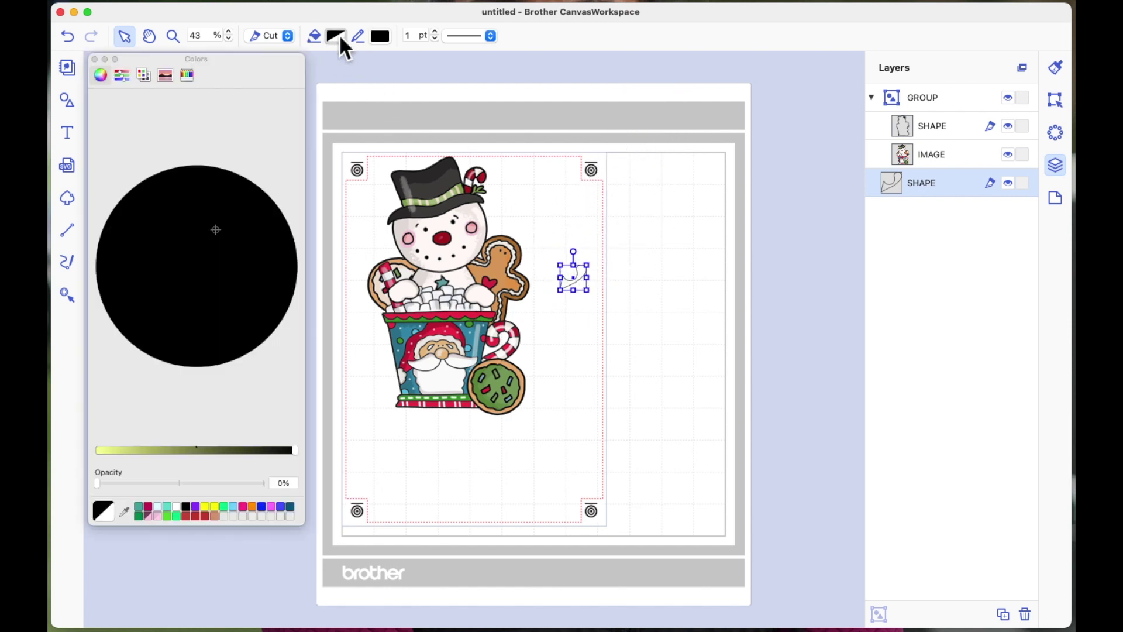
click(189, 508)
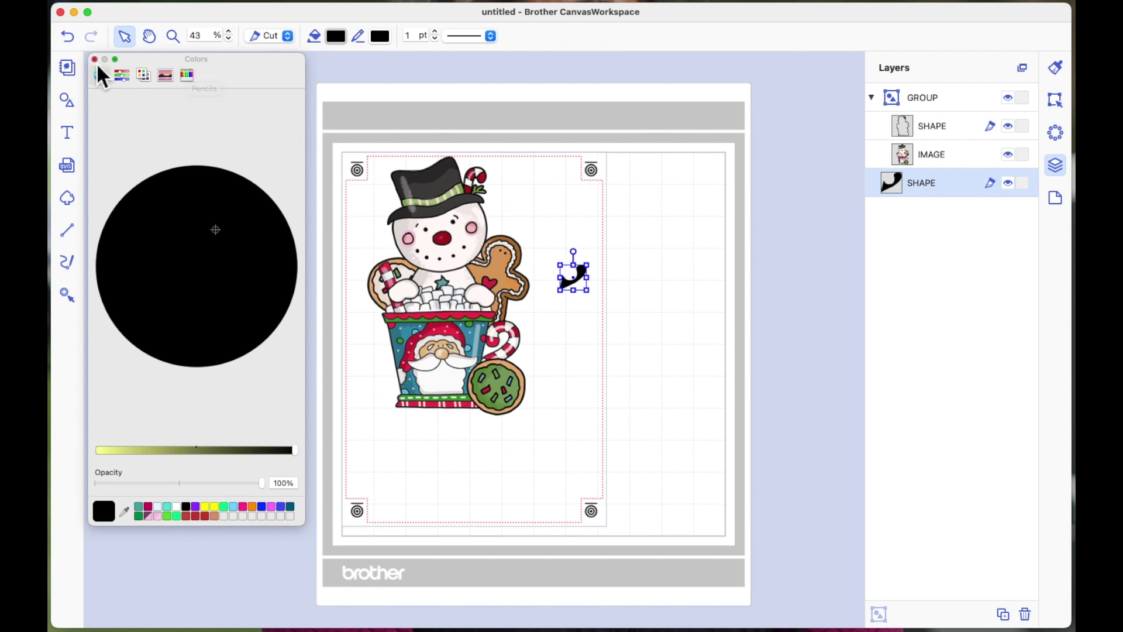
click(94, 59)
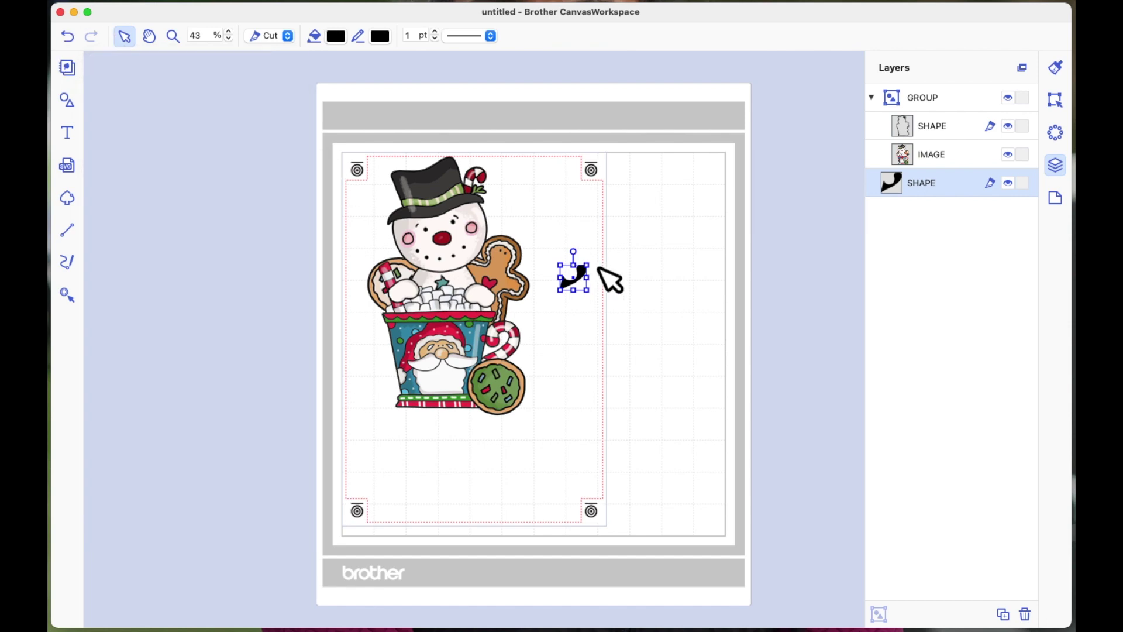
Step: Move the traced snowman group lower between the registration marks, ungroup it into outline and image, and deselect everything
click(230, 32)
click(229, 32)
click(229, 32)
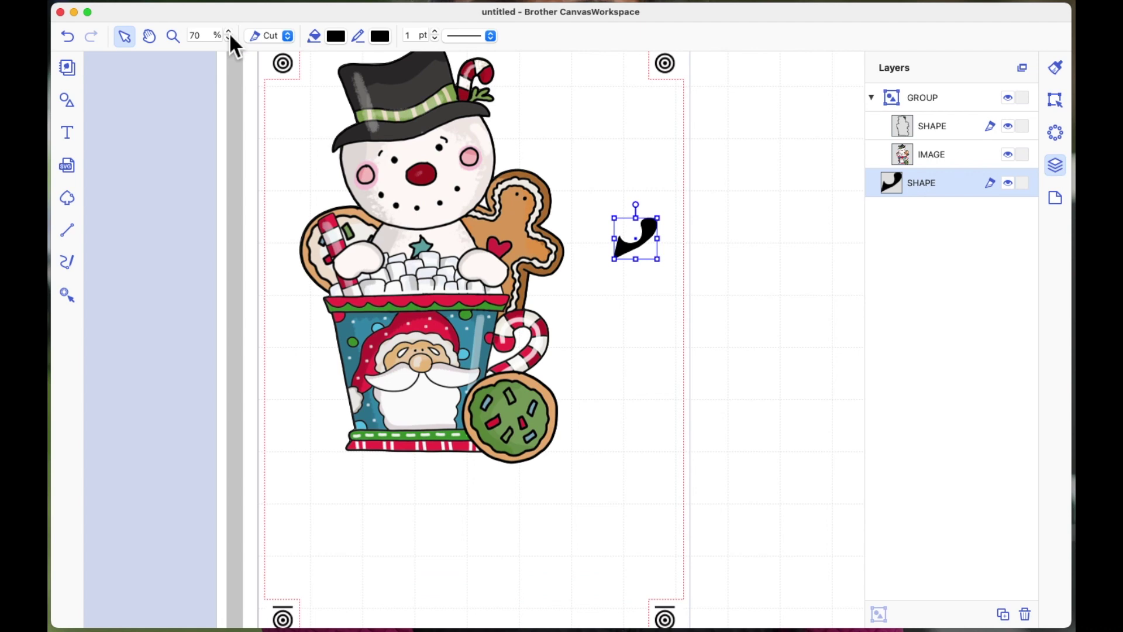
drag(457, 149, 446, 221)
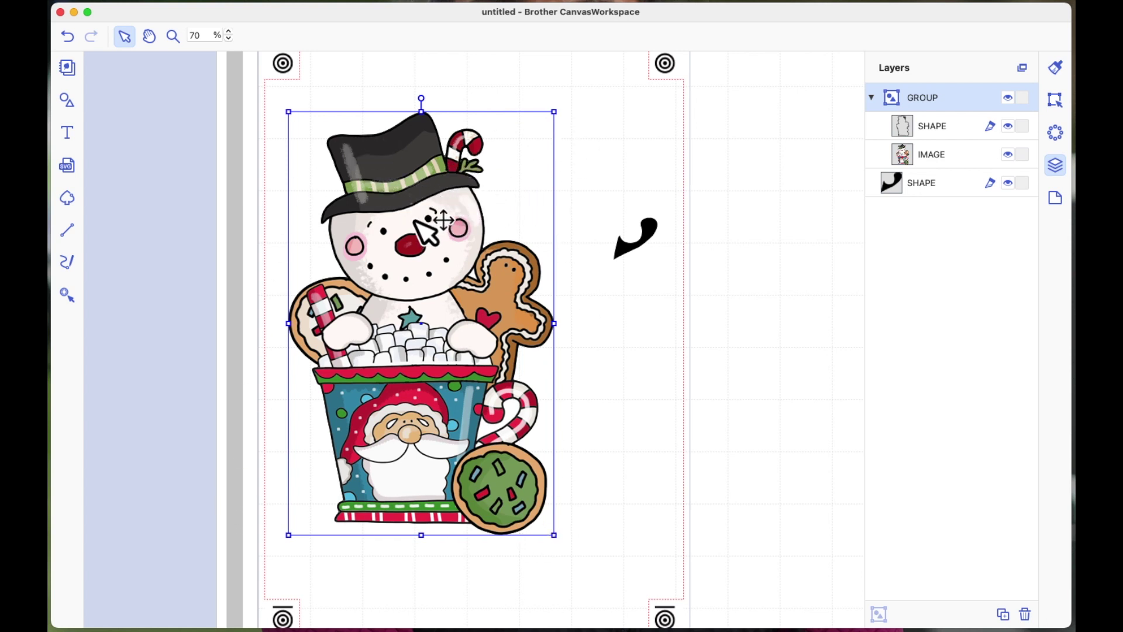
right_click(427, 264)
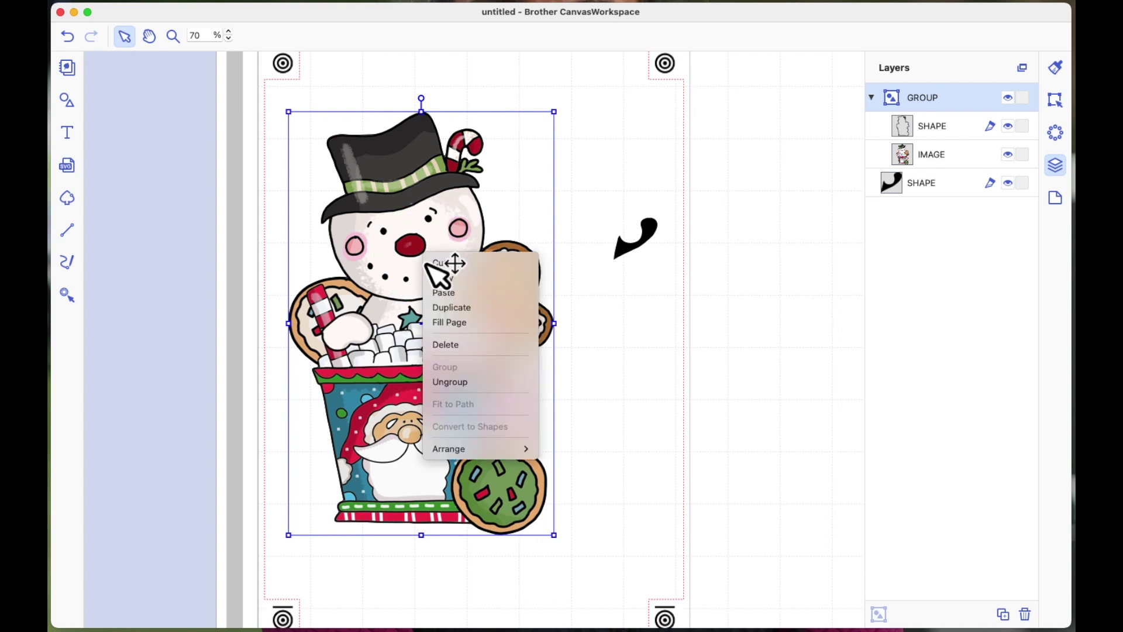
click(473, 381)
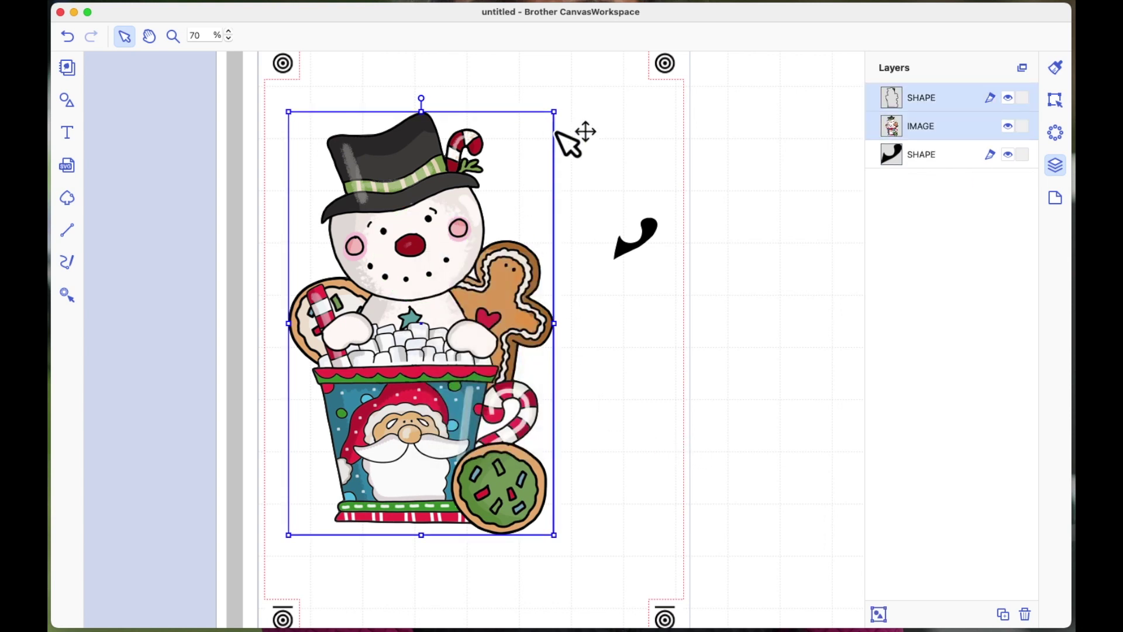
click(635, 140)
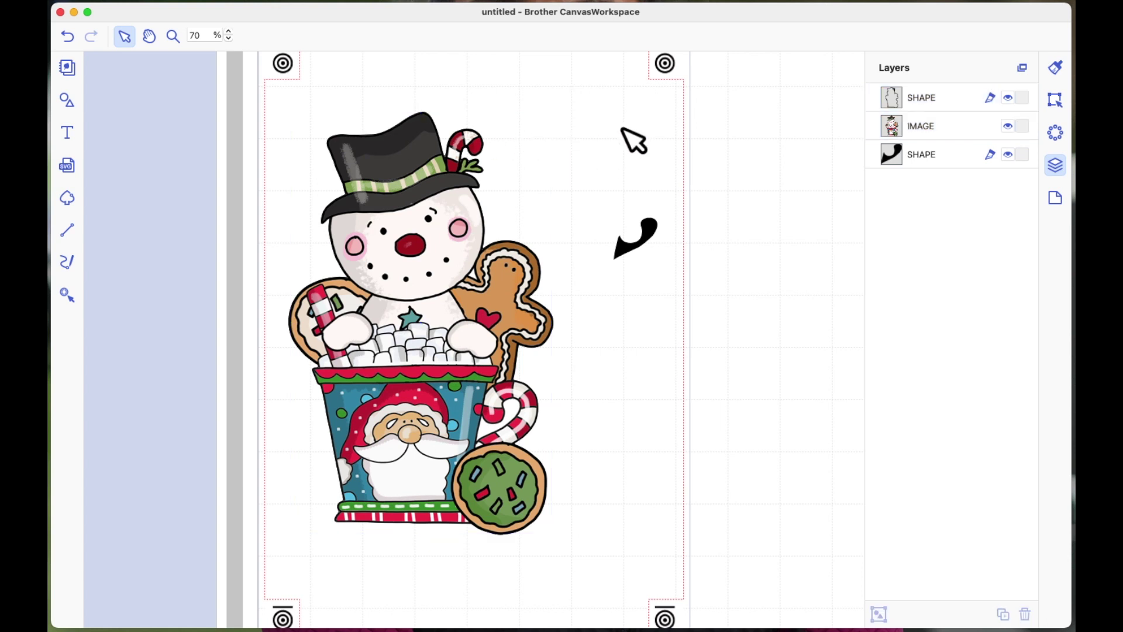
Step: Separate the traced outline from the snowman image by moving it to the right of the image
click(427, 120)
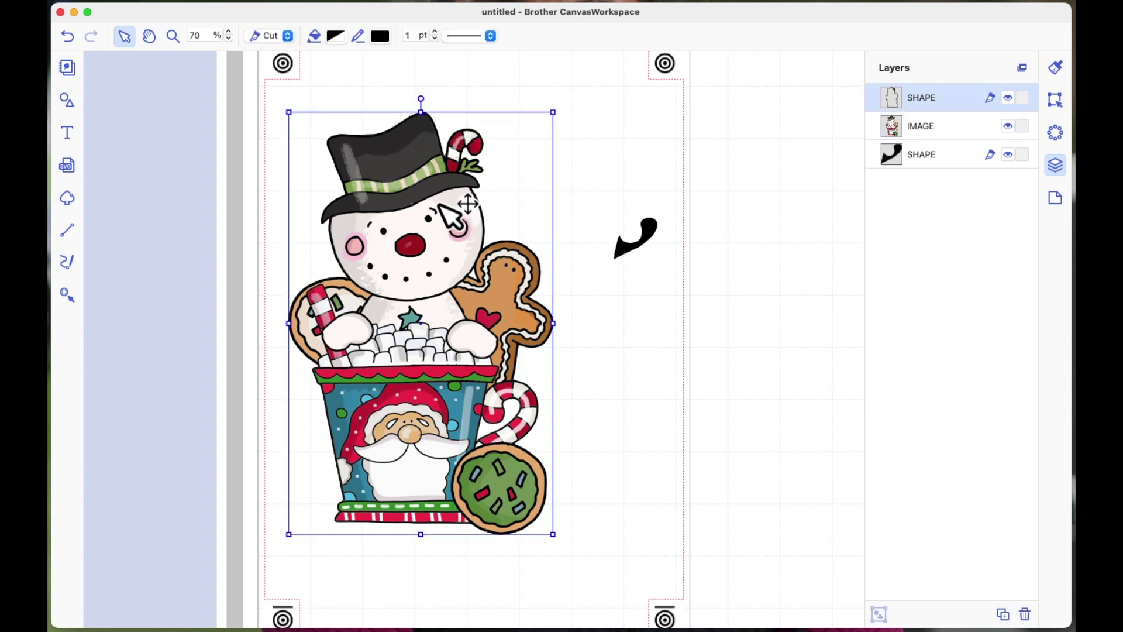
drag(446, 220, 735, 193)
mouse_move(478, 234)
mouse_down()
mouse_move(318, 234)
mouse_move(450, 234)
mouse_move(463, 223)
mouse_up()
mouse_move(714, 326)
mouse_down()
mouse_move(680, 320)
mouse_move(696, 337)
mouse_move(677, 307)
mouse_move(681, 329)
mouse_up()
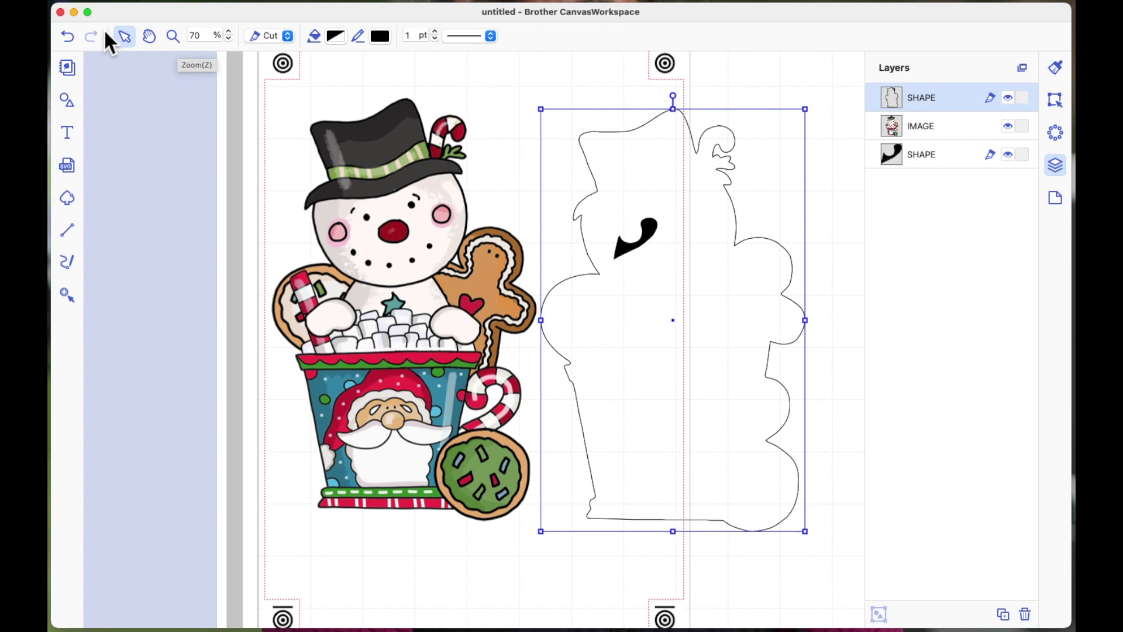
Step: Undo the moves of the traced outline and the snowman image
click(68, 36)
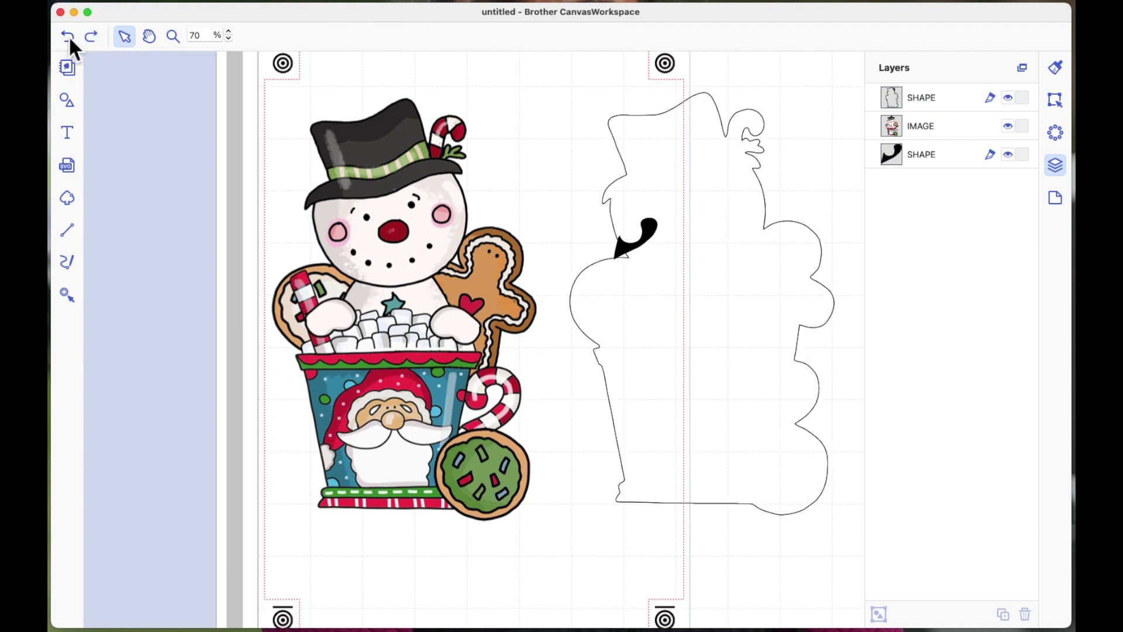
click(68, 36)
click(68, 37)
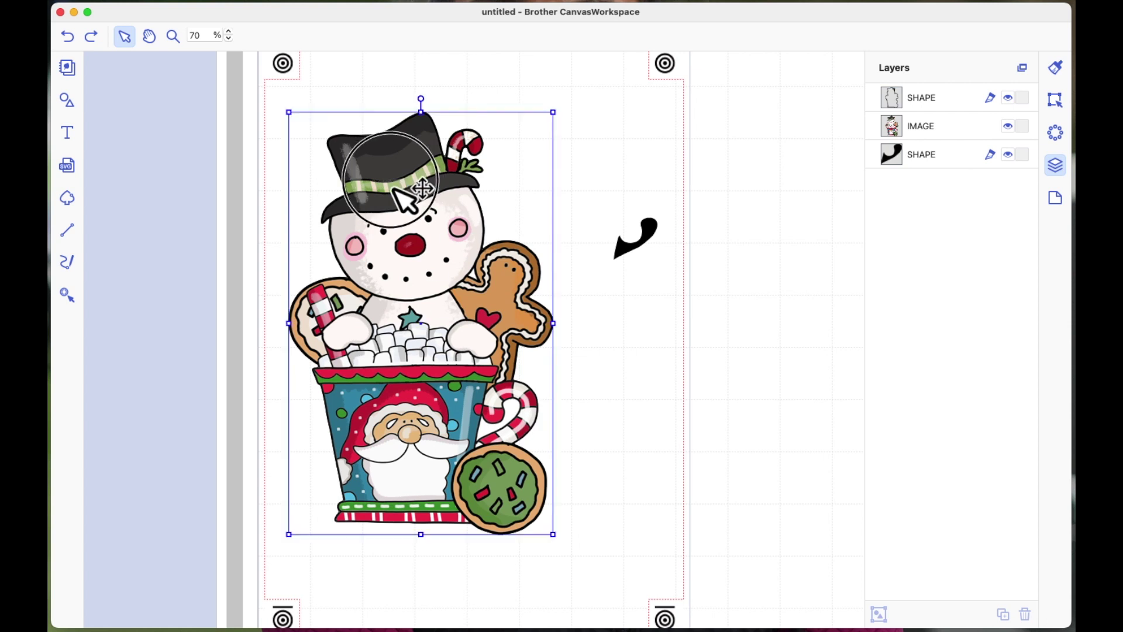
click(388, 185)
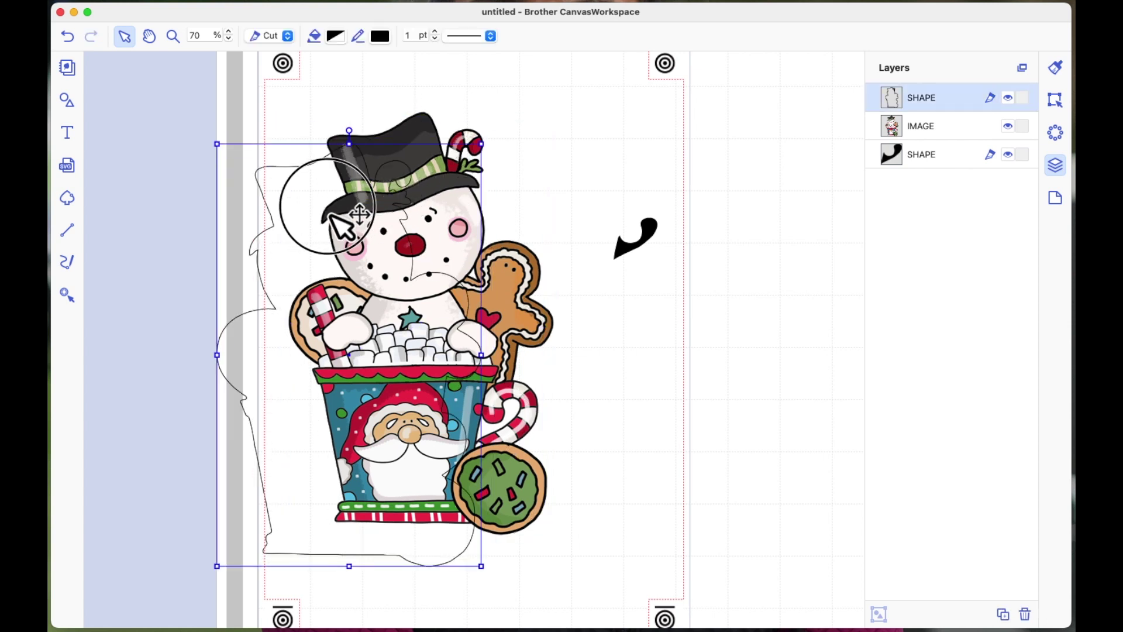
click(71, 36)
Step: Place the small black shape in the opening of the lower candy cane, deselect it and hide the snowman image
click(654, 240)
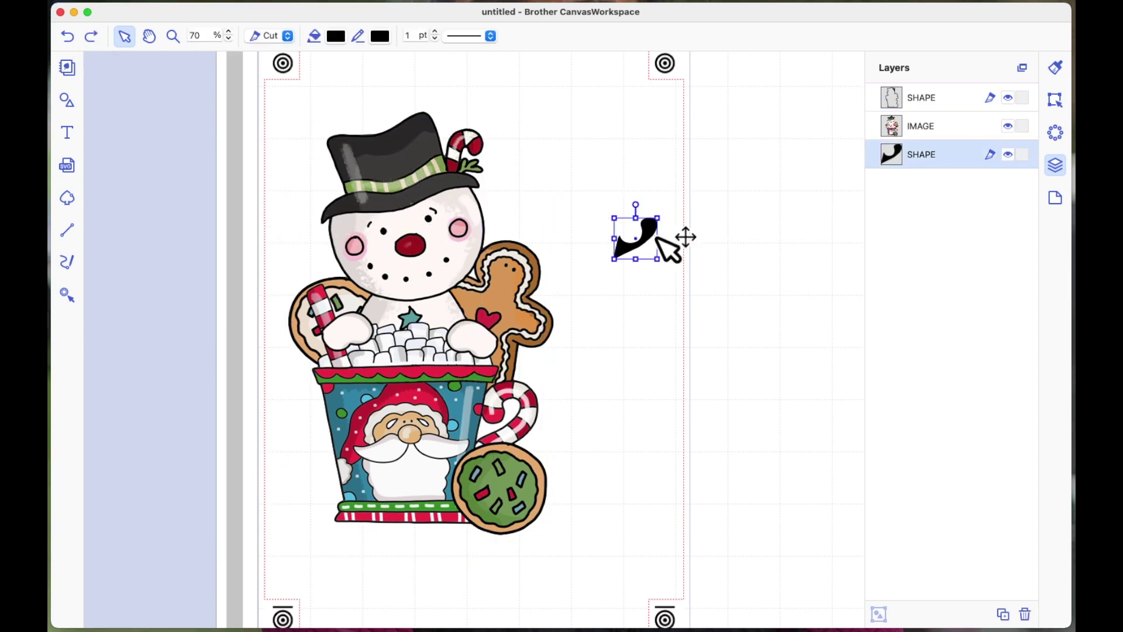
drag(655, 241, 520, 417)
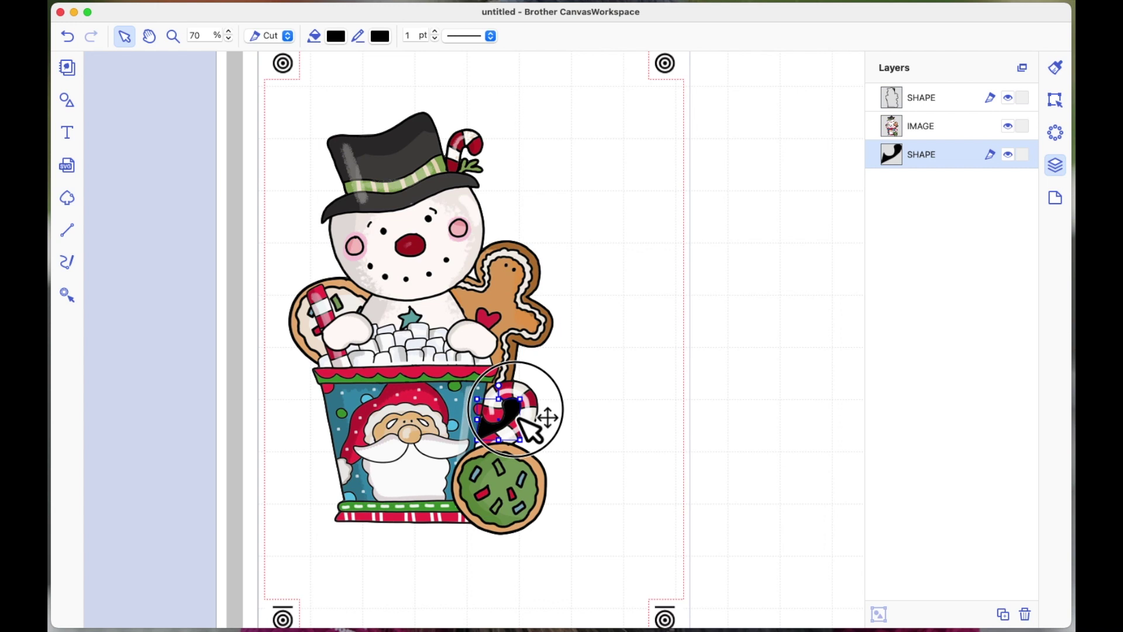
drag(525, 422, 525, 421)
click(552, 447)
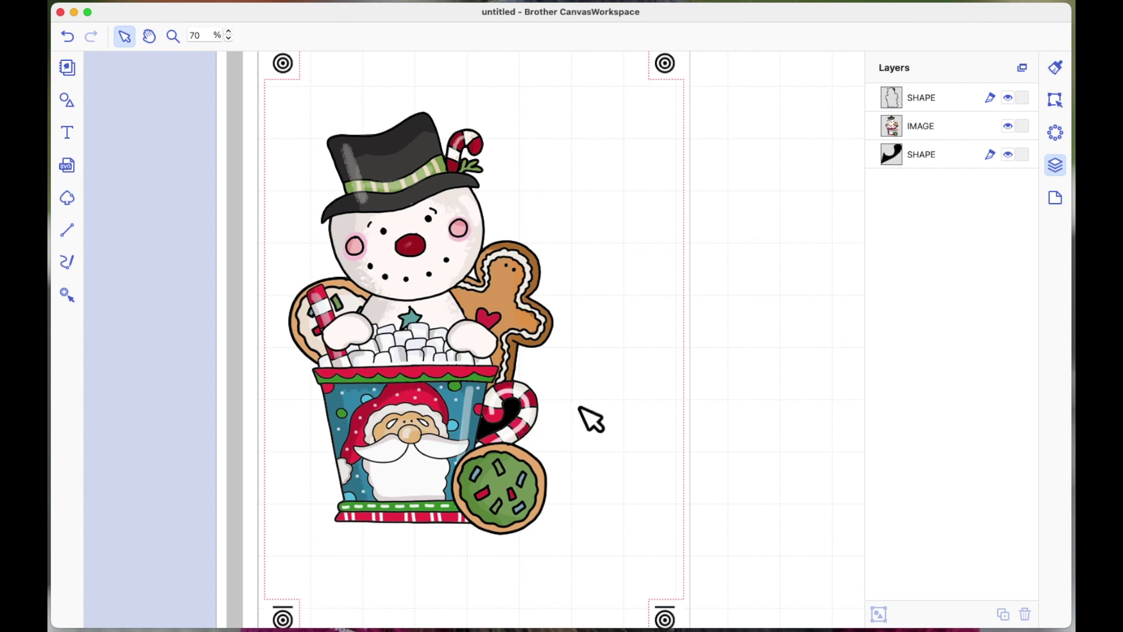
scroll(606, 225, up, 2)
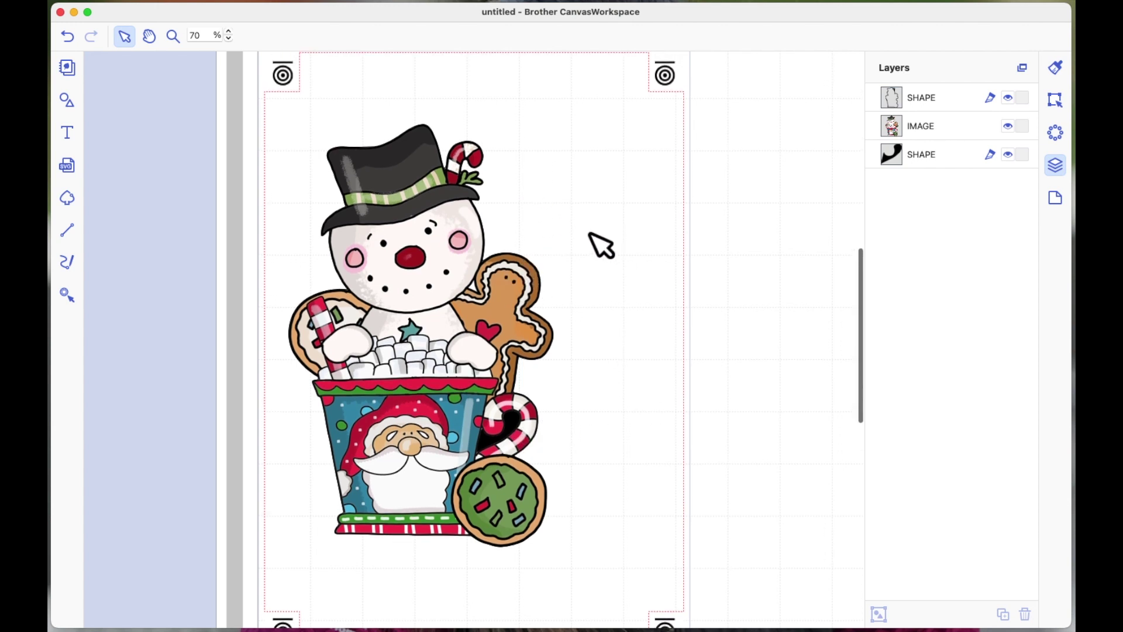
click(1010, 128)
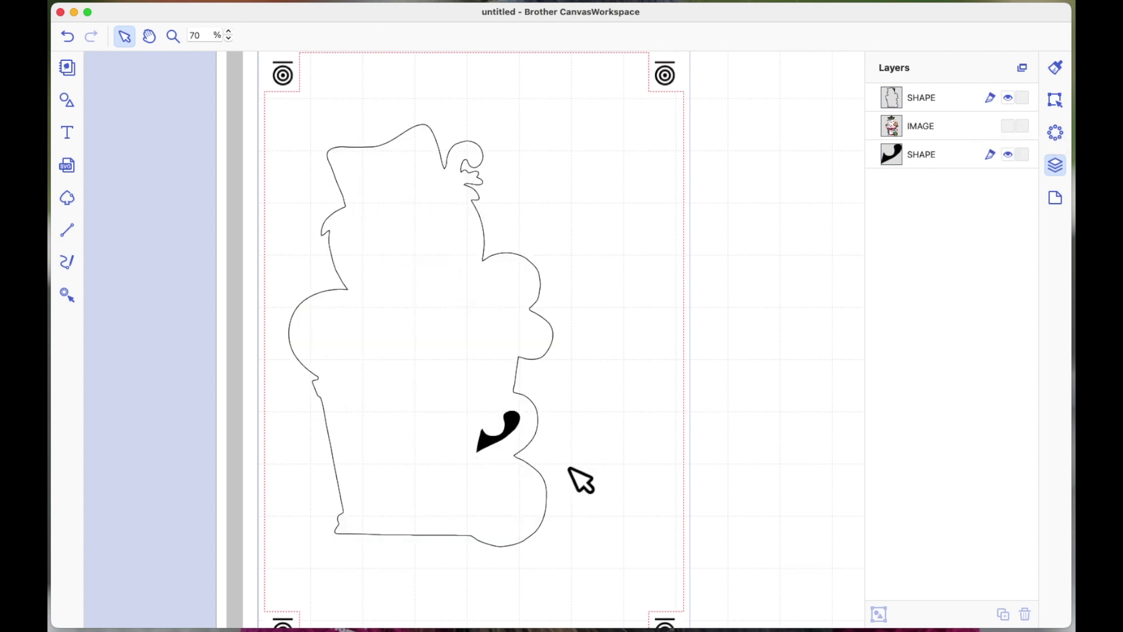
Step: Try to cut the small black shape out of the snowman outline by processing their overlap, and undo it
drag(590, 540, 292, 266)
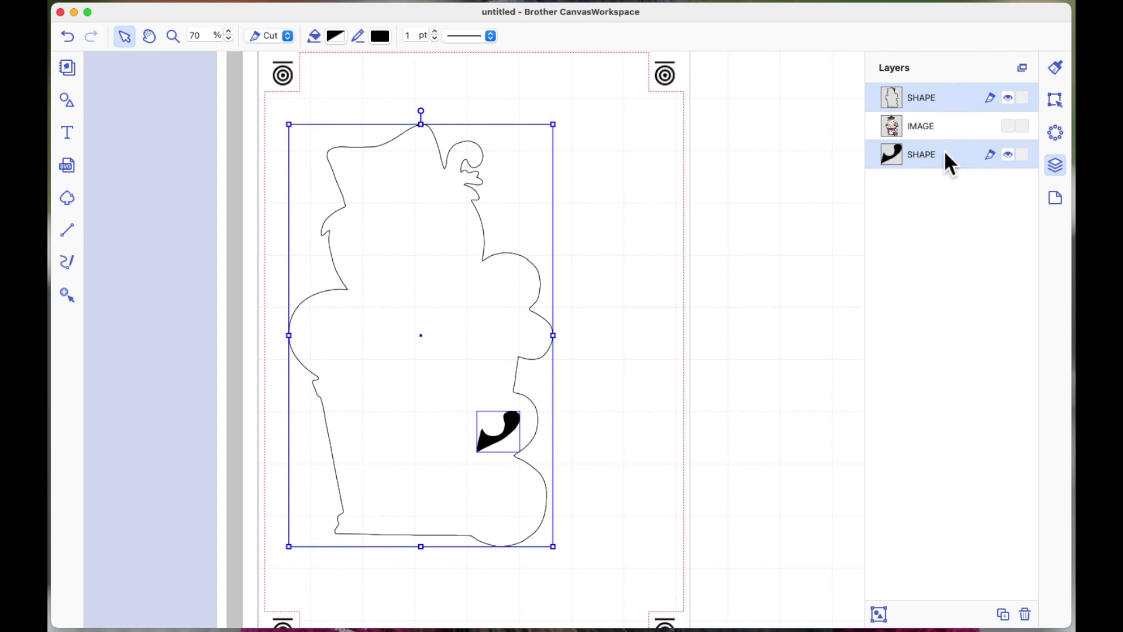
click(1056, 101)
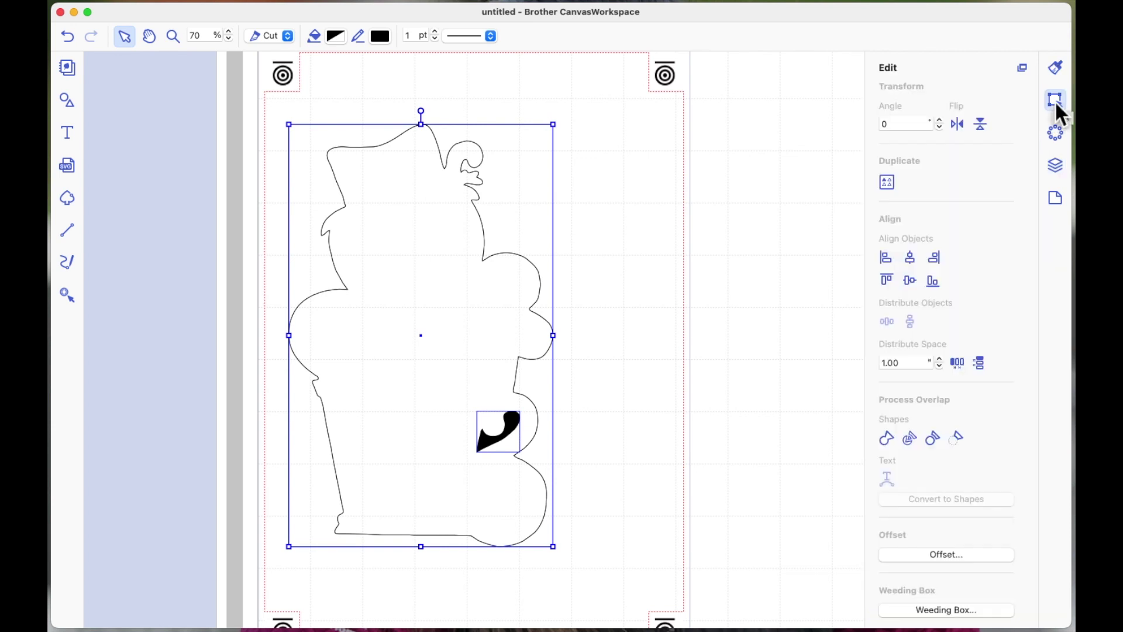
click(959, 438)
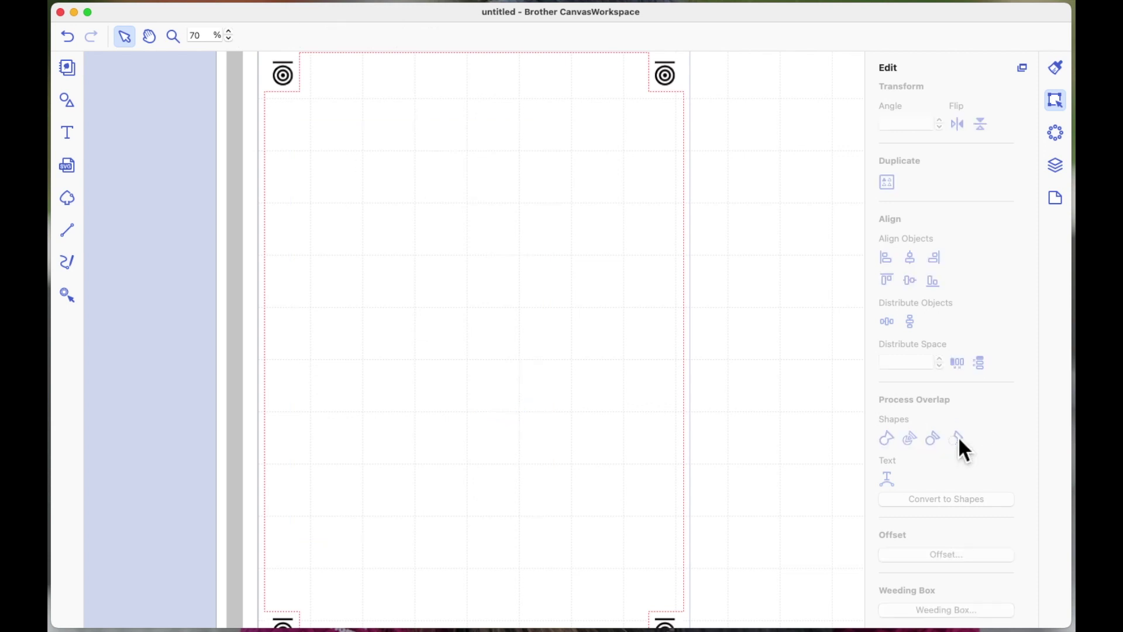
click(69, 38)
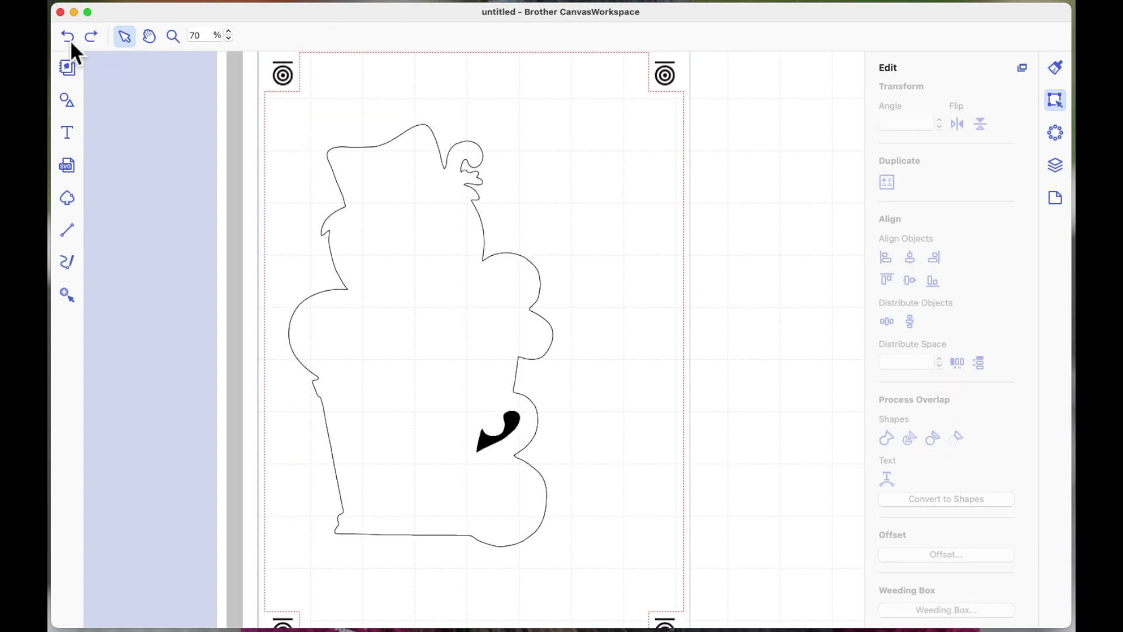
Step: Reorder the layers so the small black shape is above the snowman outline, and deselect it
click(411, 325)
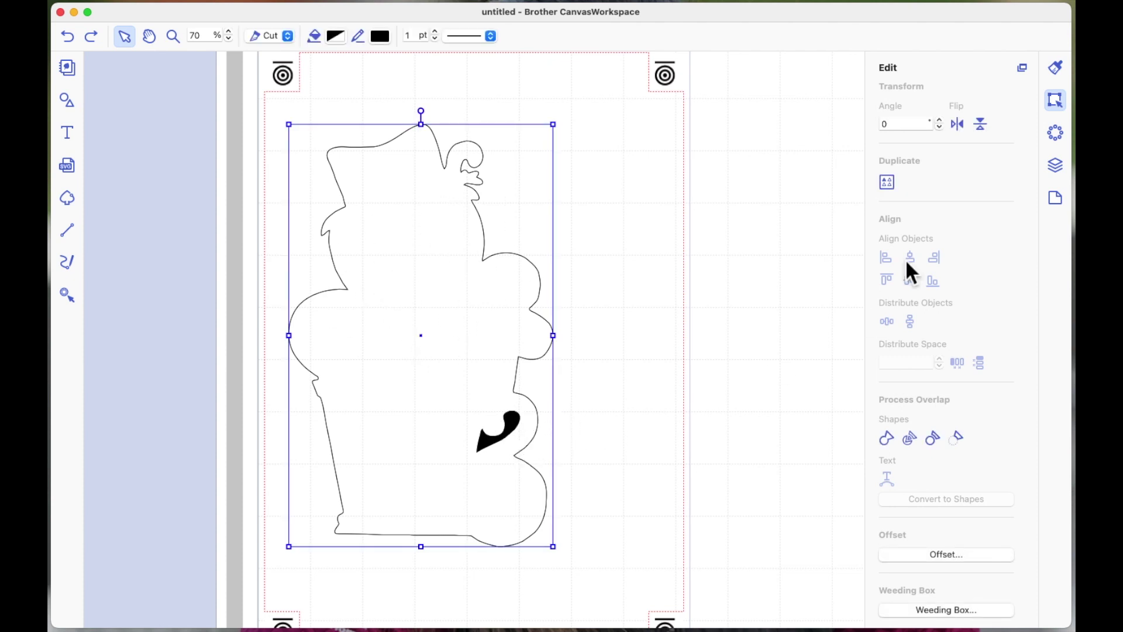
click(1058, 167)
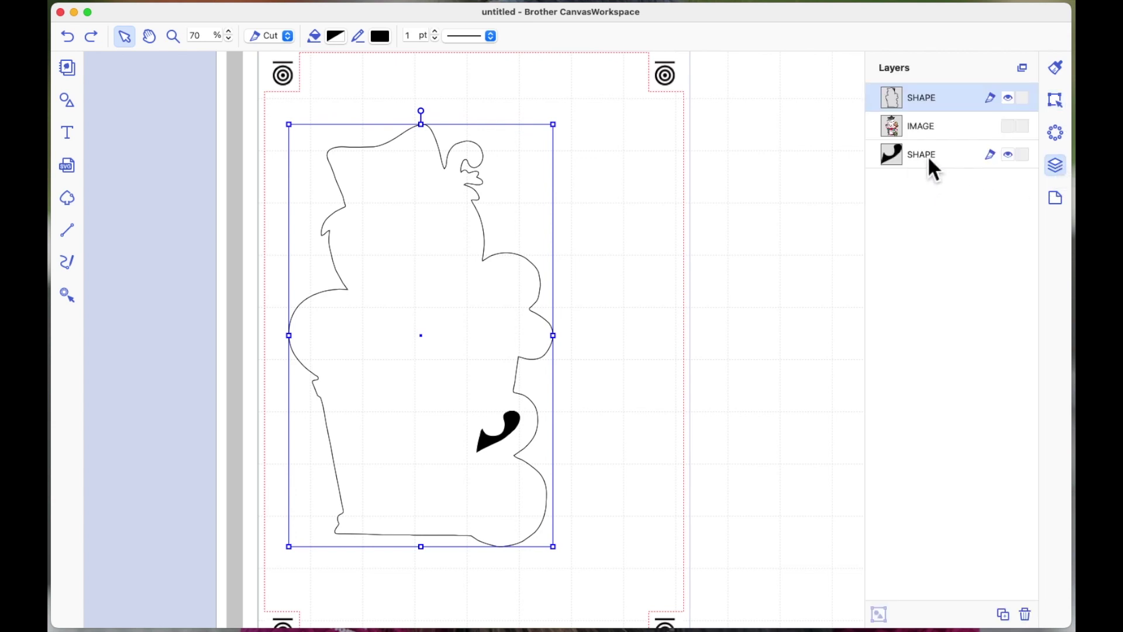
drag(927, 155, 910, 88)
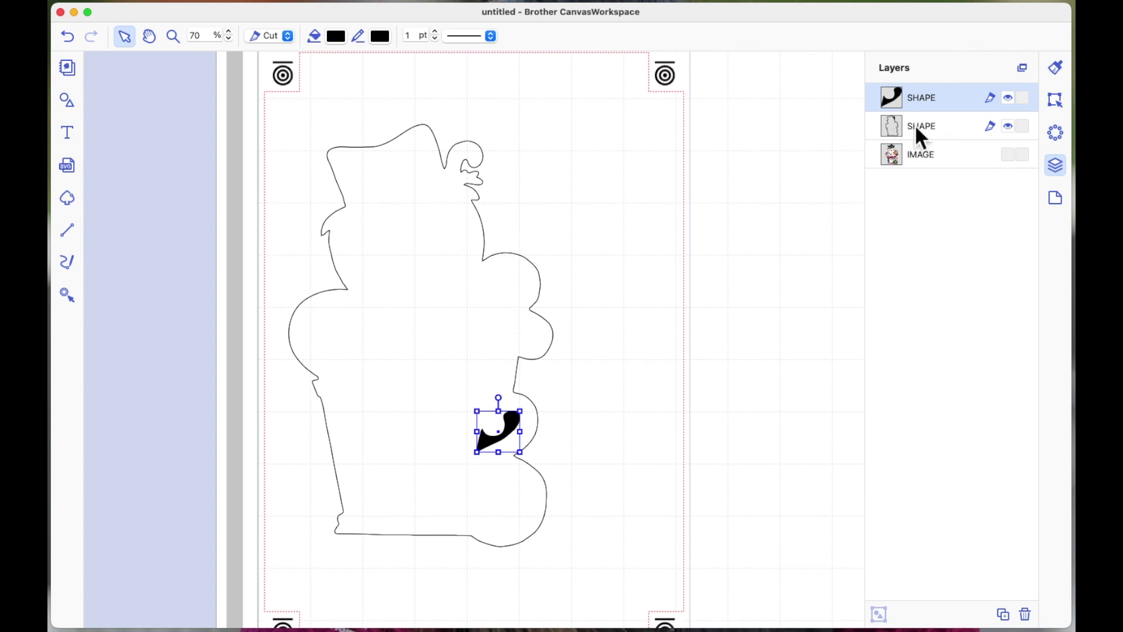
click(641, 311)
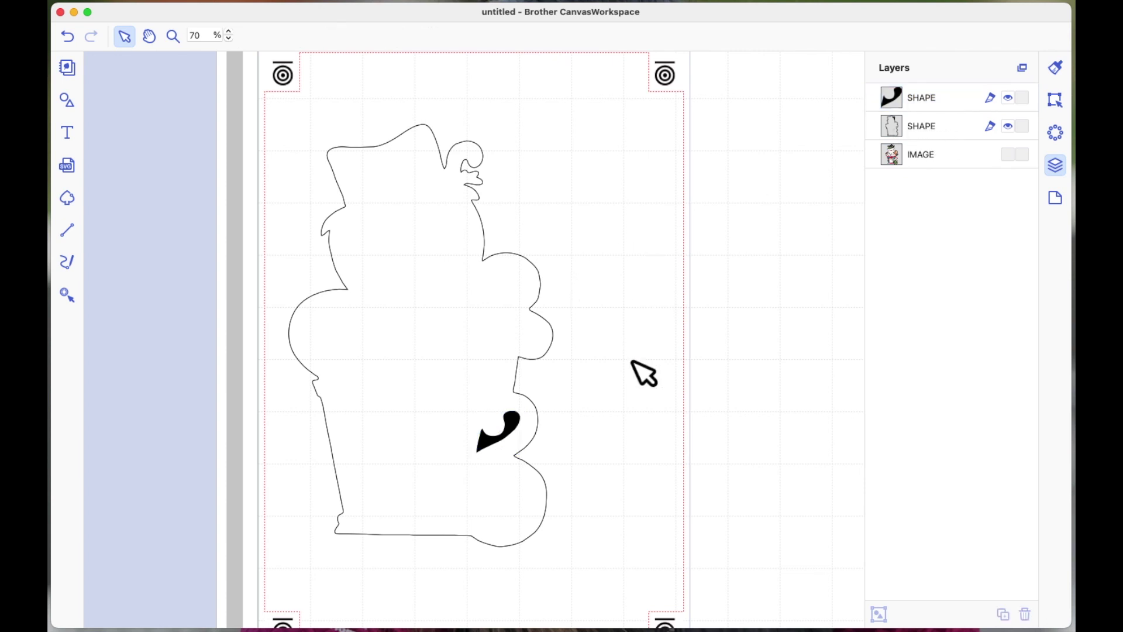
Step: Cut the small black candy cane shape out of the snowman outline by processing the overlap of the two shapes
click(522, 431)
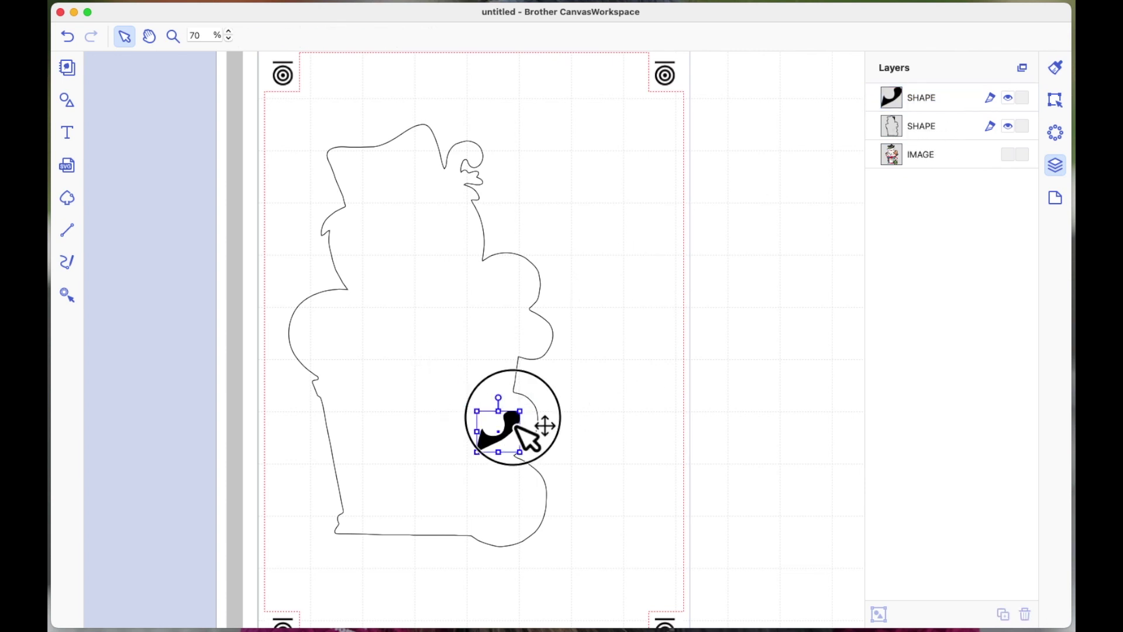
click(420, 351)
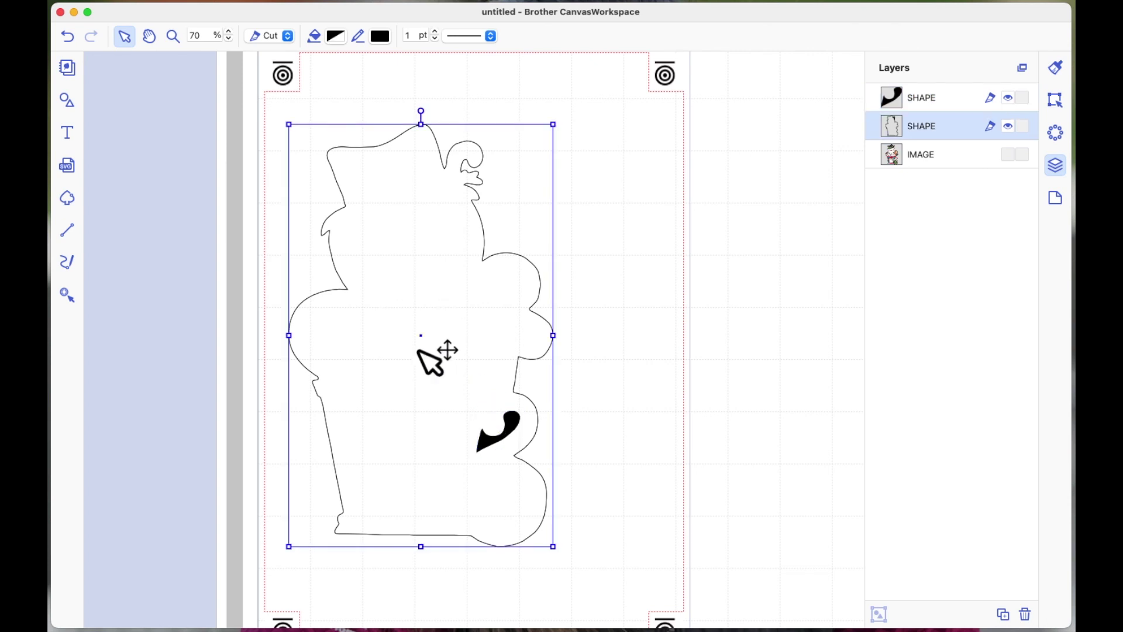
click(657, 482)
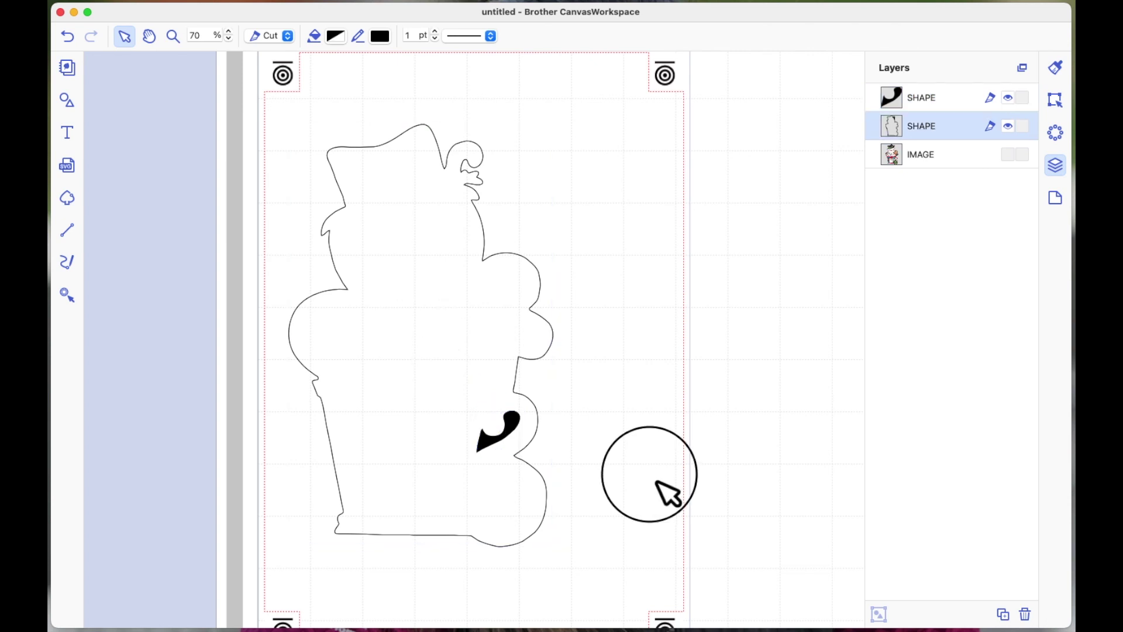
click(605, 567)
drag(604, 566, 319, 178)
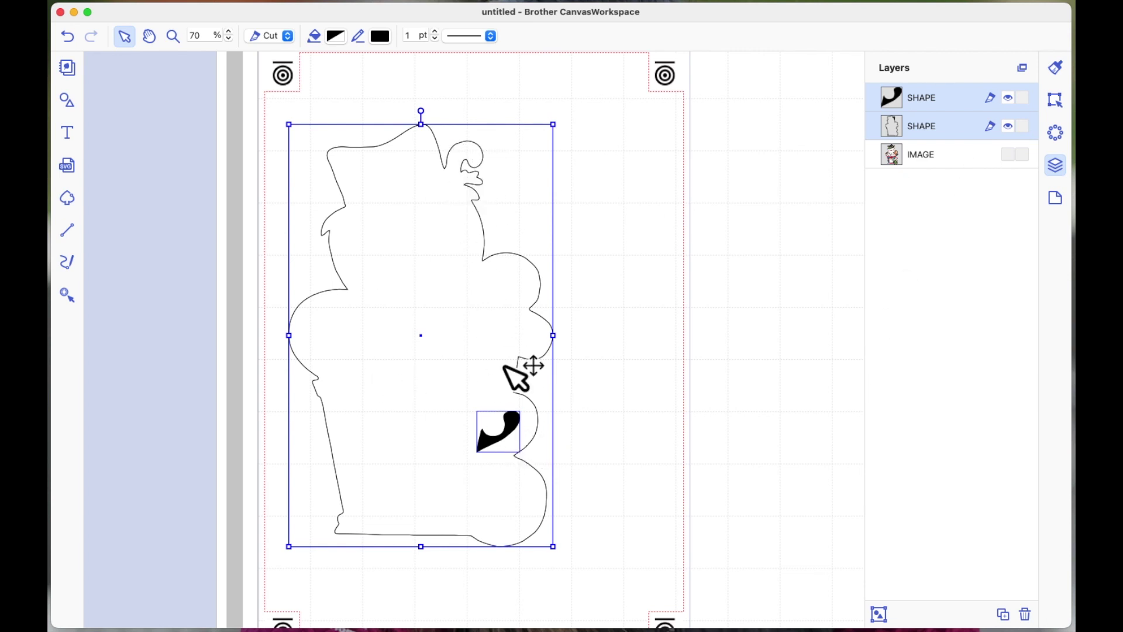
click(1060, 101)
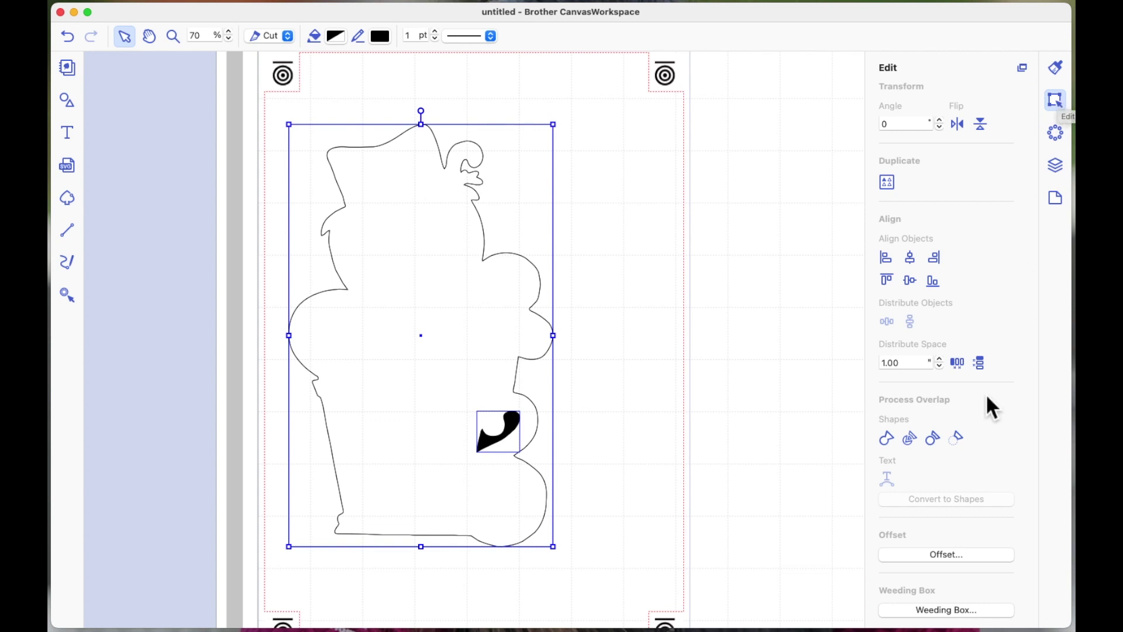
click(956, 441)
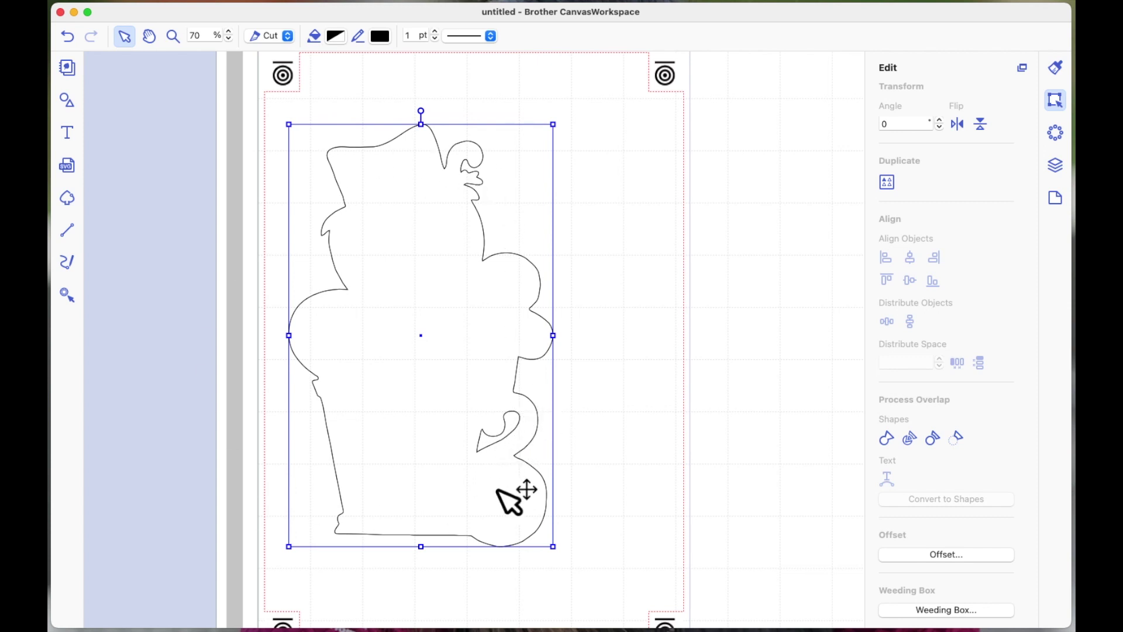
Step: Show the hidden snowman image again beneath the cut outline and deselect the outline
click(1057, 164)
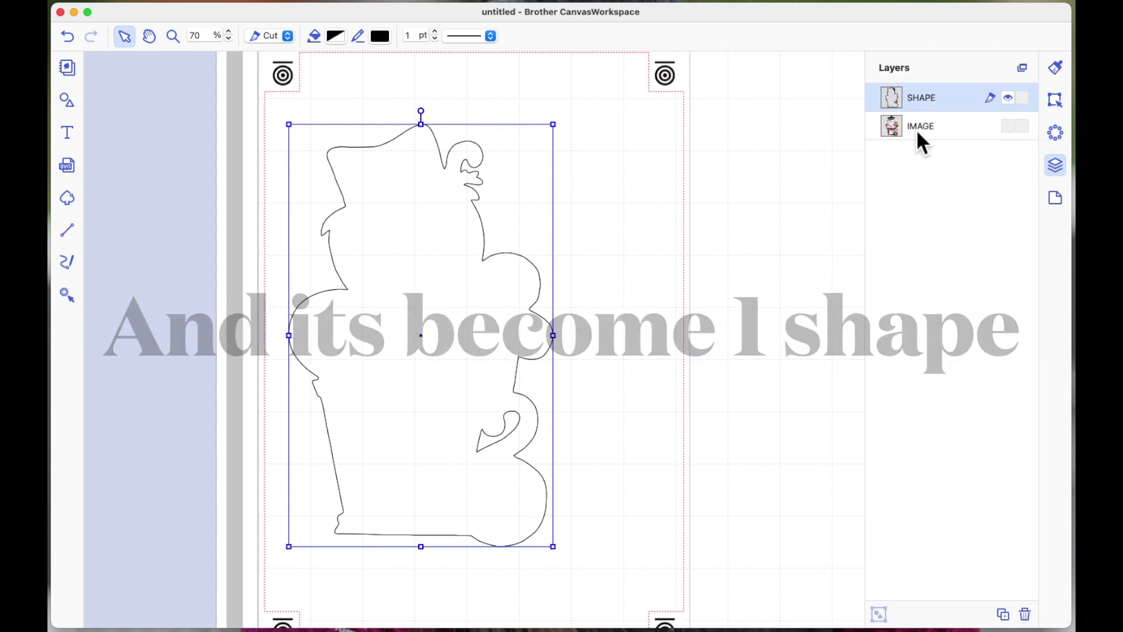
click(1010, 127)
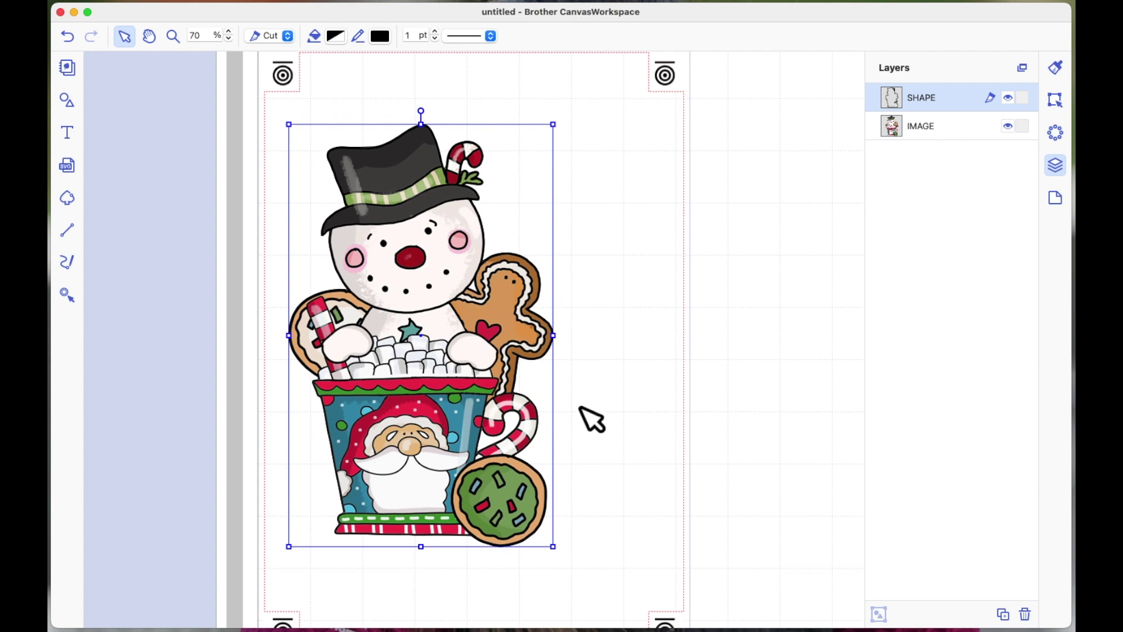
click(323, 146)
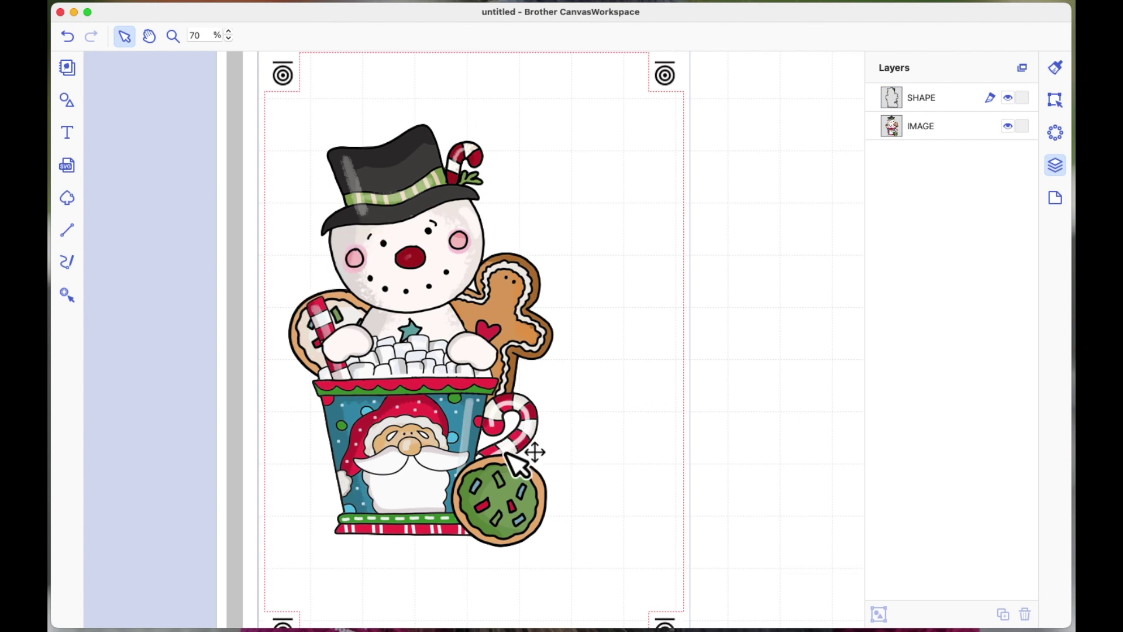
Step: Select the snowman image together with its cut outline and group them
scroll(665, 453, down, 1)
click(228, 38)
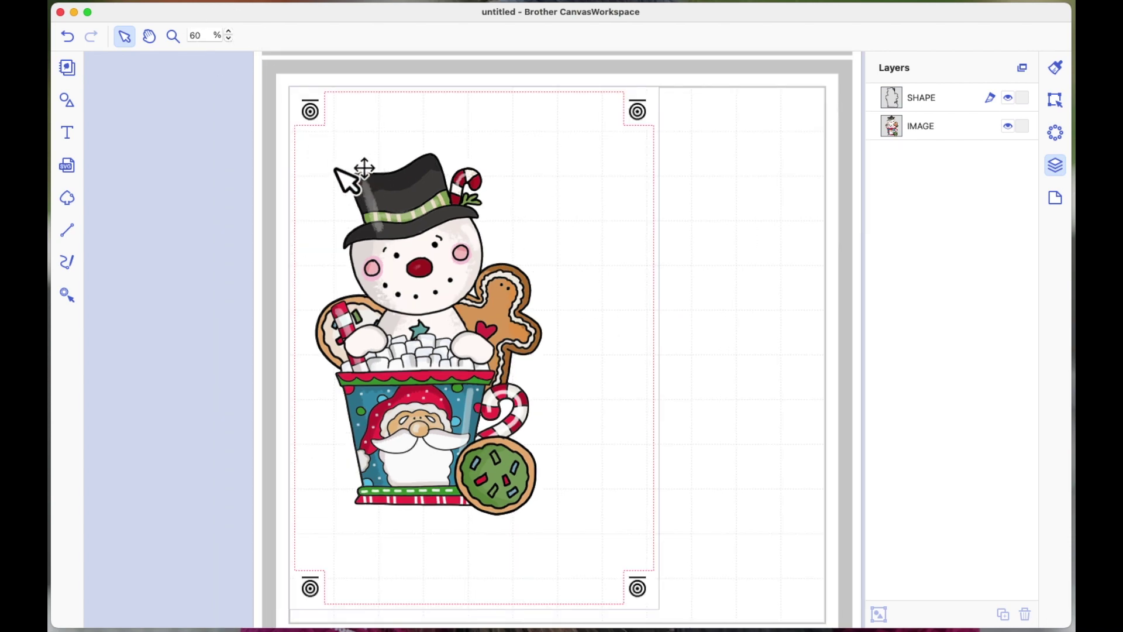
drag(263, 134, 628, 553)
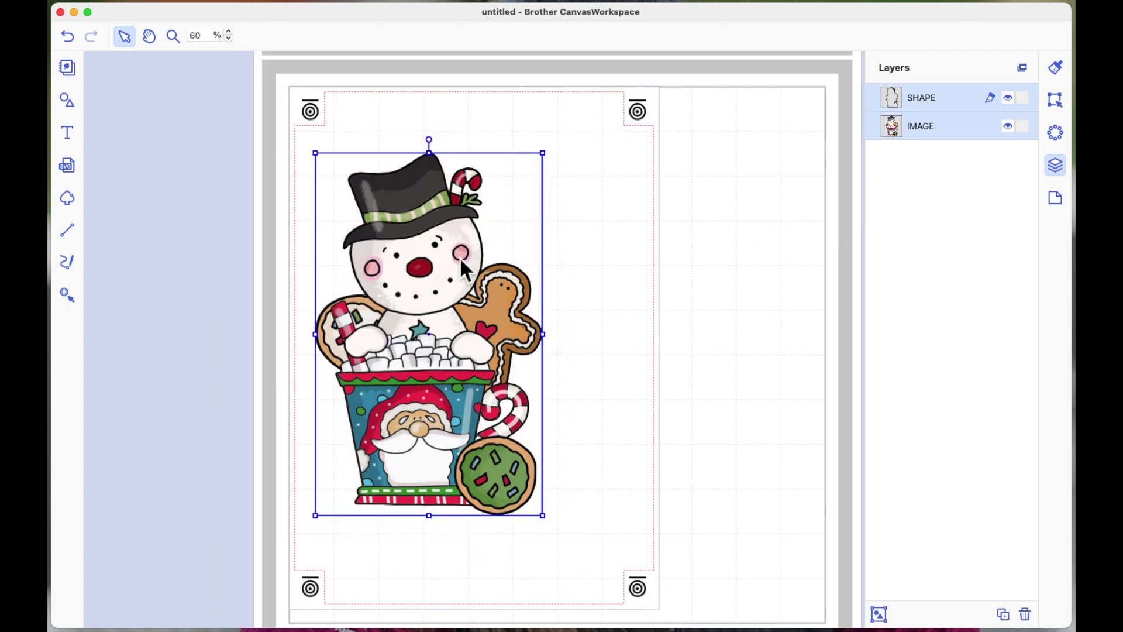
right_click(459, 253)
click(505, 366)
Step: Move the snowman group up towards the artboard's upper-left registration mark and scale it down proportionally
click(465, 314)
drag(454, 303, 434, 277)
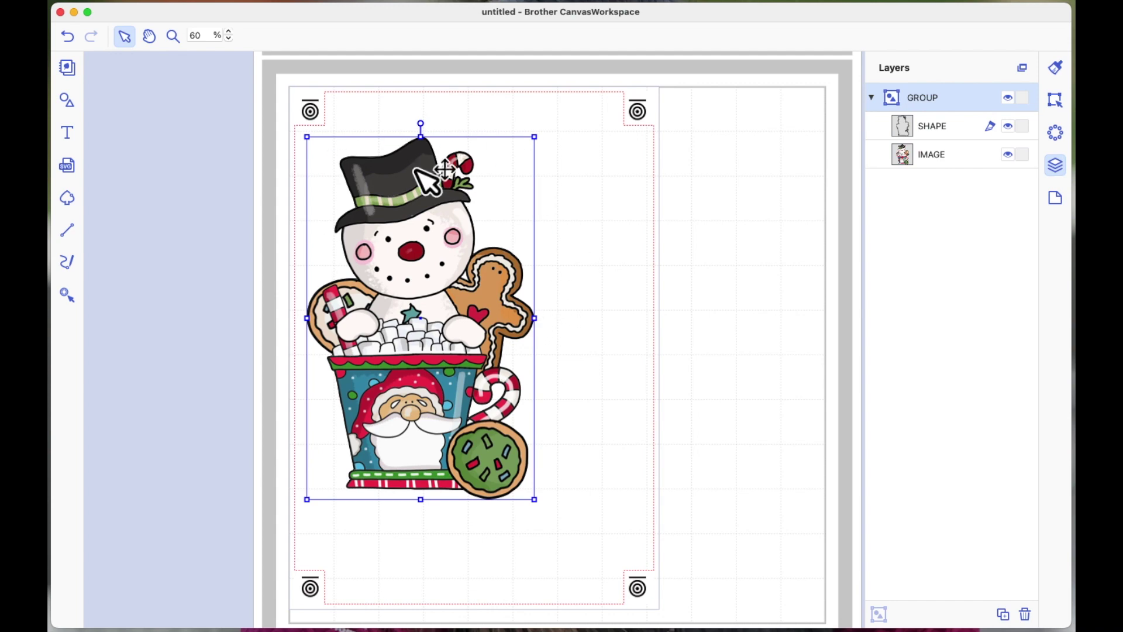
drag(534, 501, 490, 369)
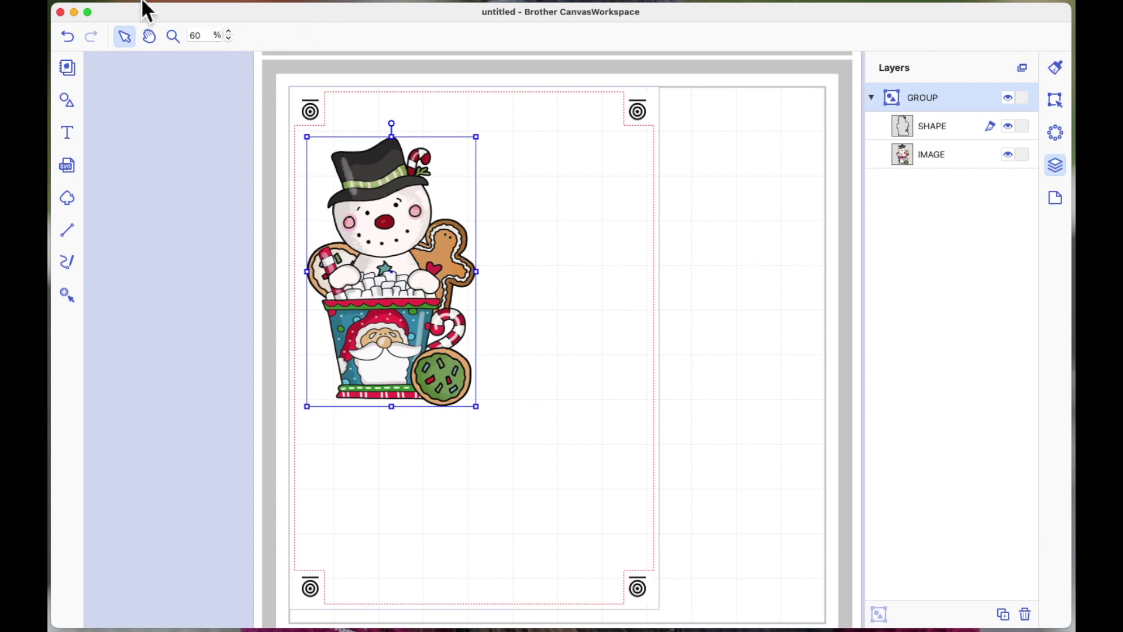
Step: Export the images only as a PDF named untitled to the Desktop
click(159, 6)
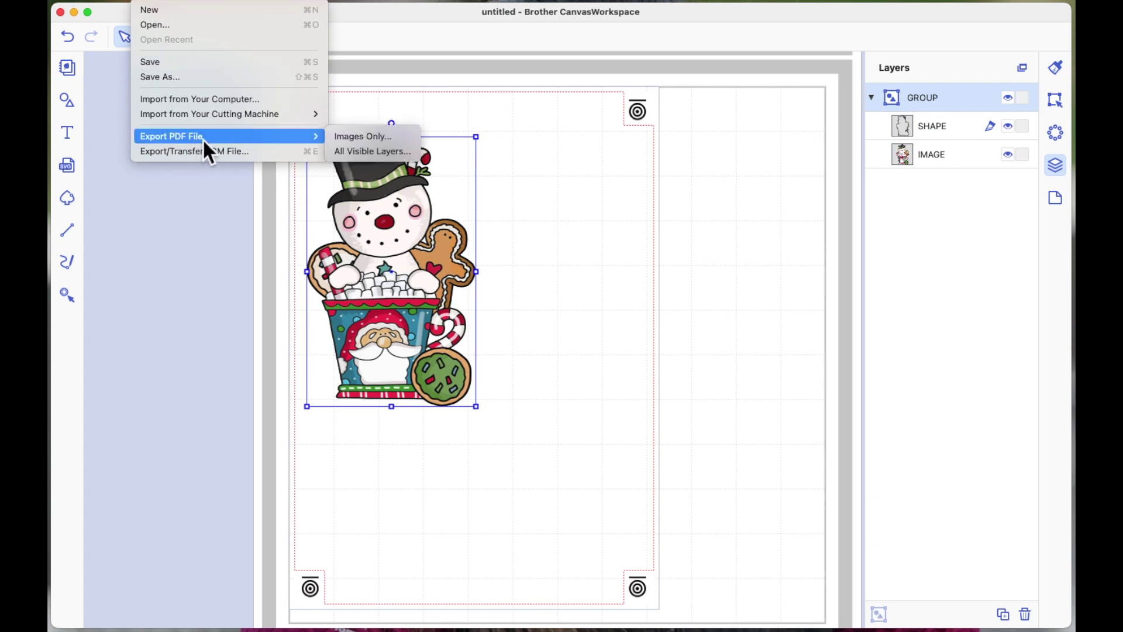
click(363, 136)
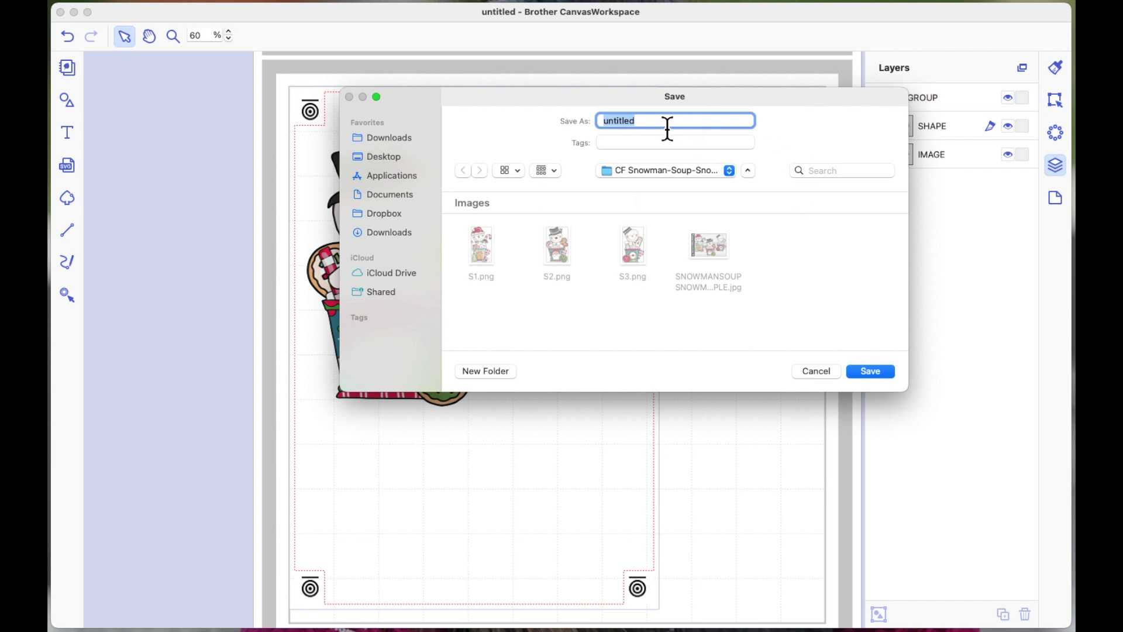
click(384, 157)
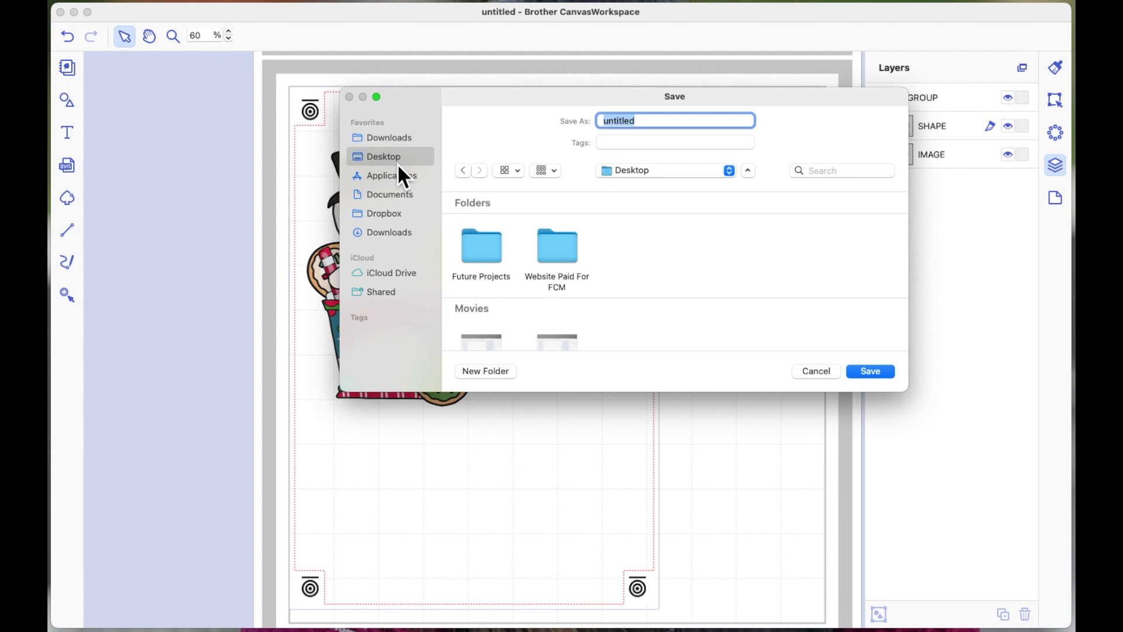
click(875, 377)
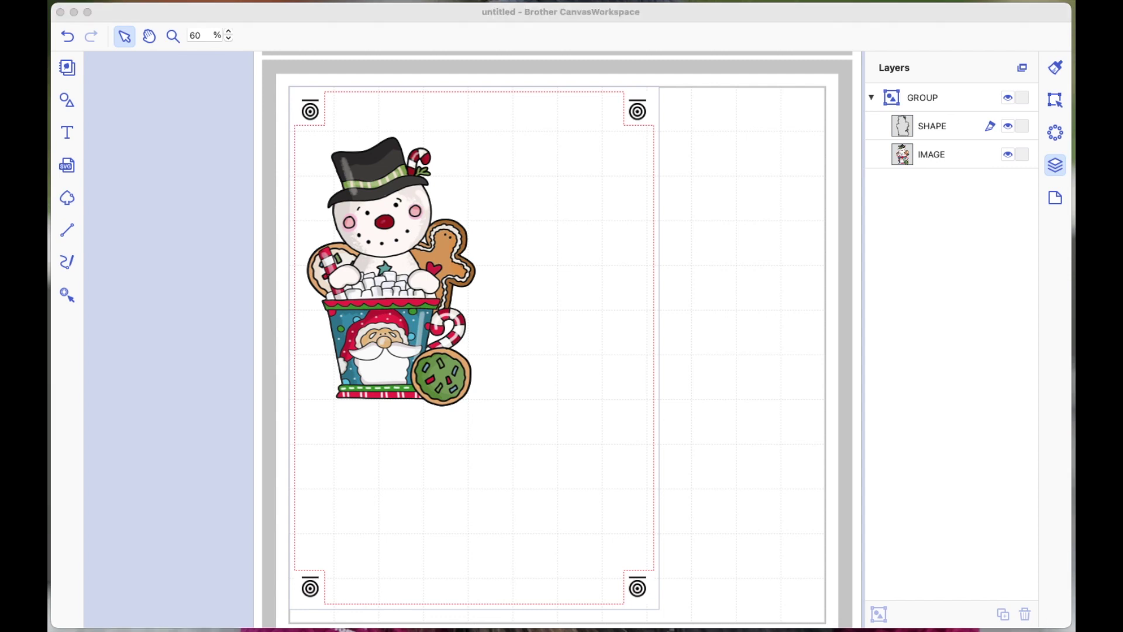
Step: Open the exported untitled.pdf, examine the printed snowman and the corner registration marks, and close the file
drag(1070, 219, 731, 307)
drag(252, 23, 559, 23)
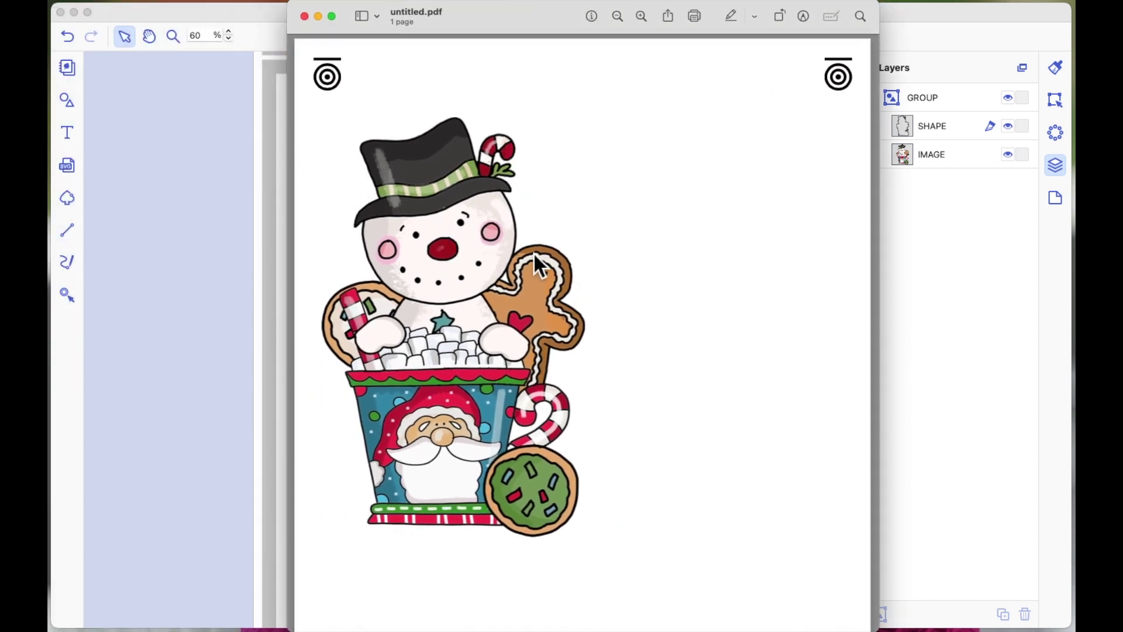
scroll(815, 75, down, 5)
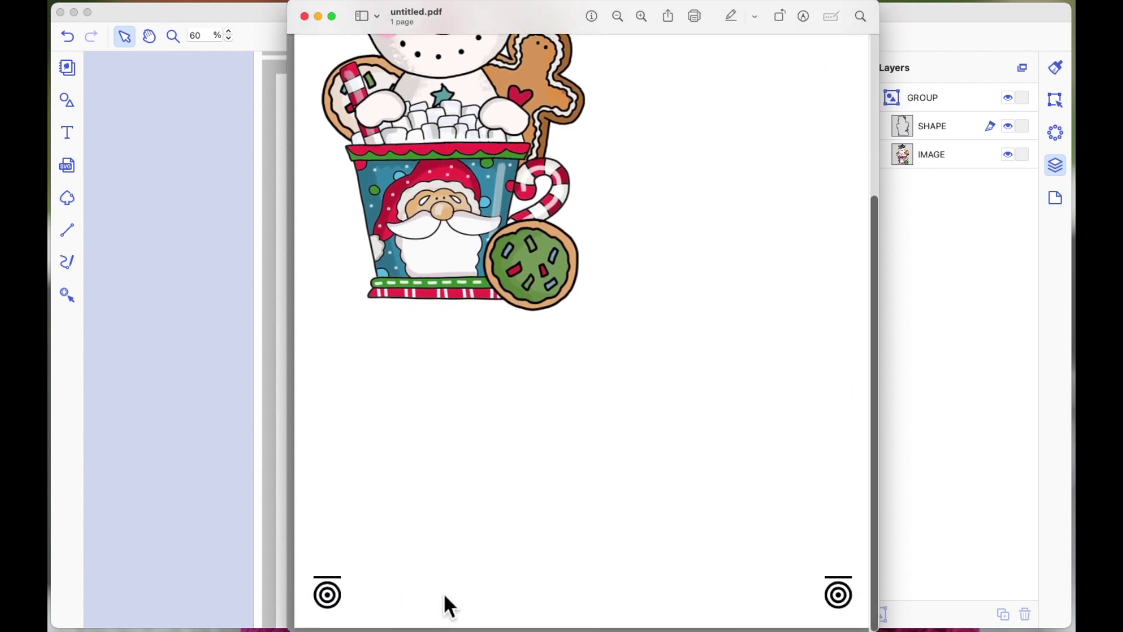
scroll(709, 424, up, 5)
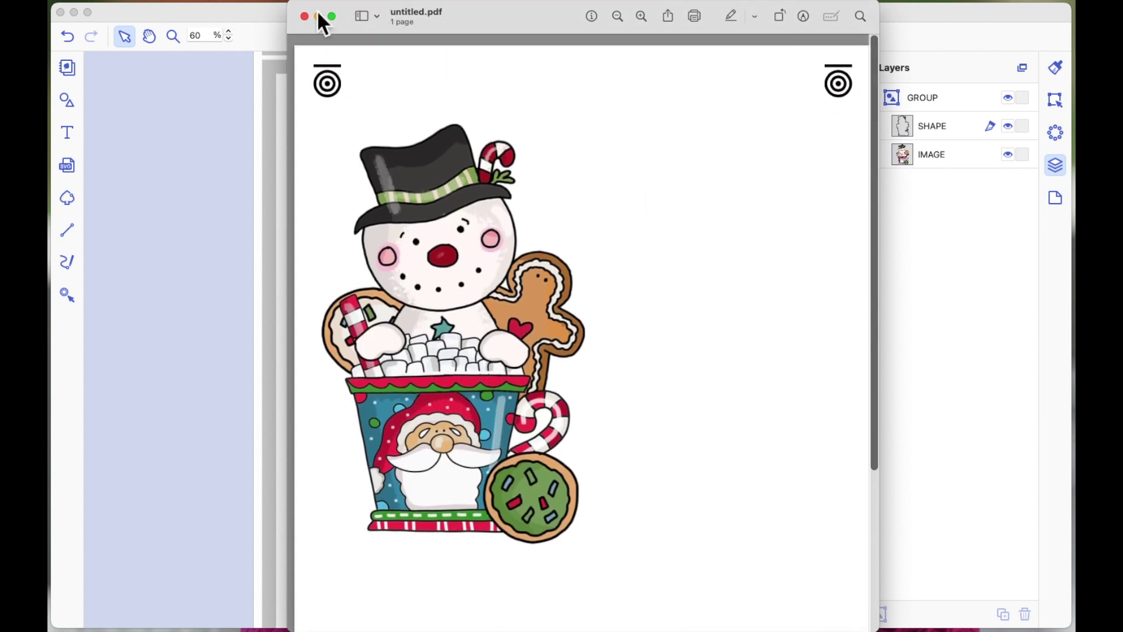
click(305, 15)
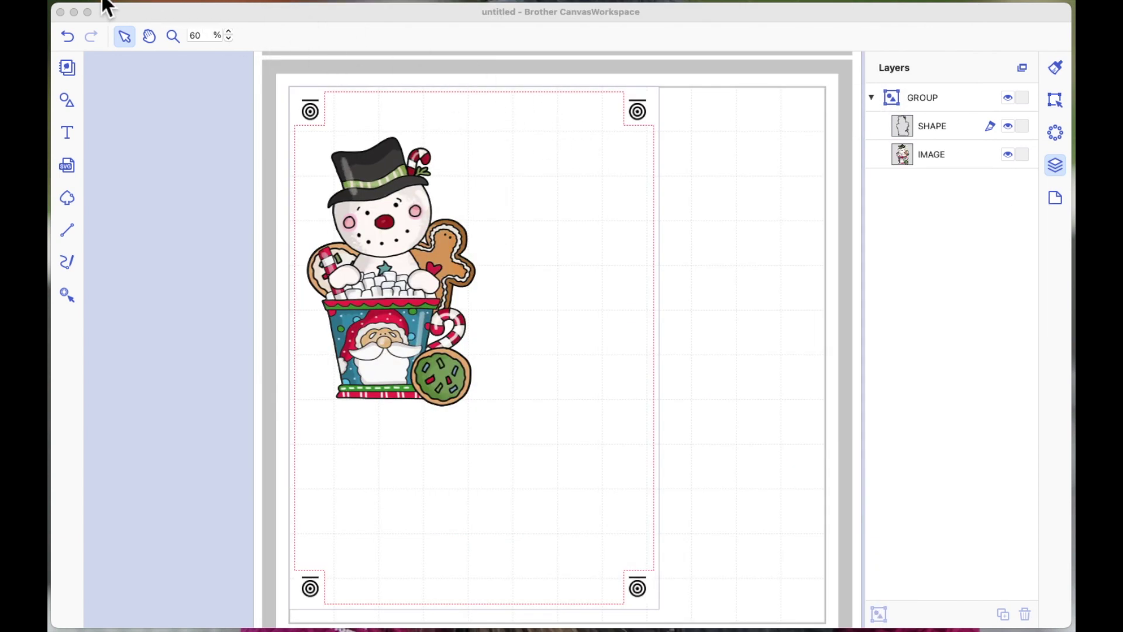
Step: Export the cut data as an FCM file named untitled to the Desktop
click(268, 147)
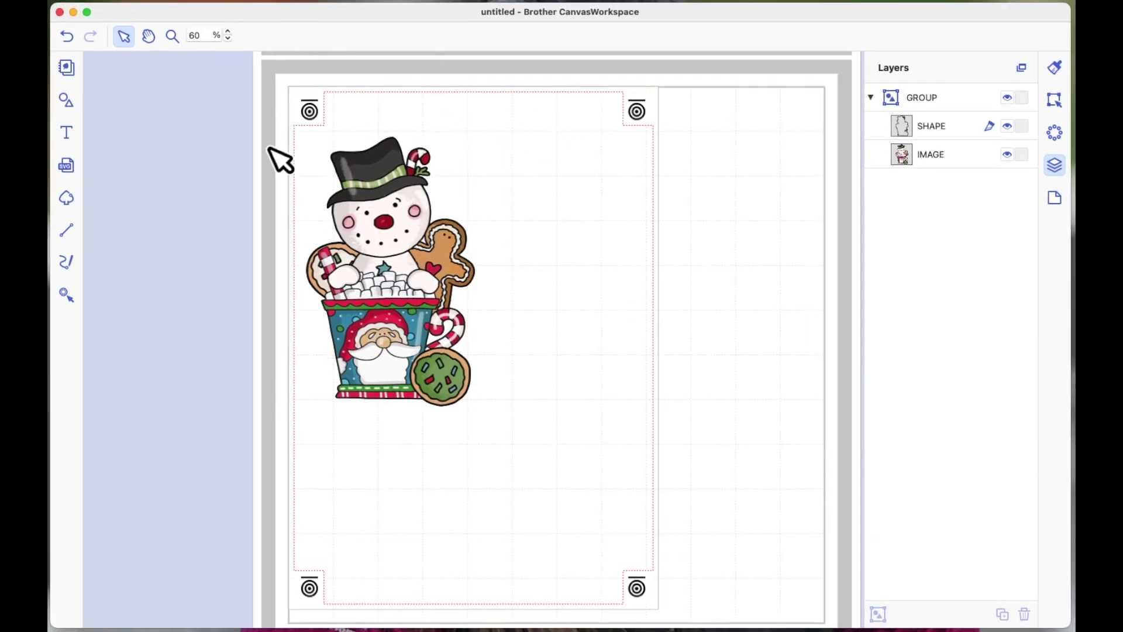
click(151, 3)
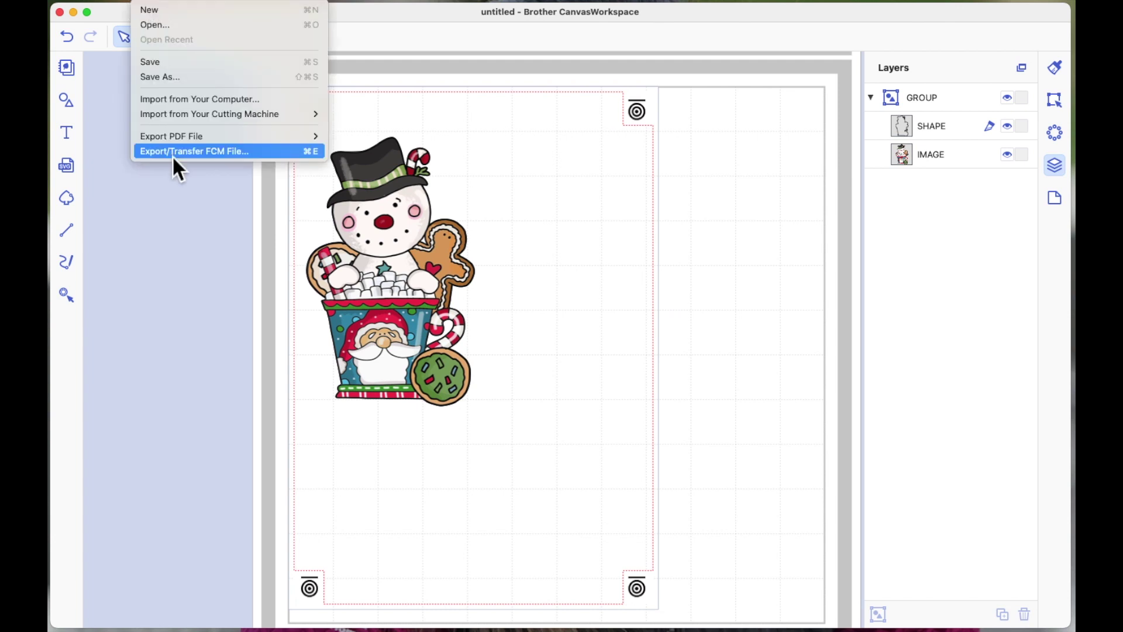
click(234, 154)
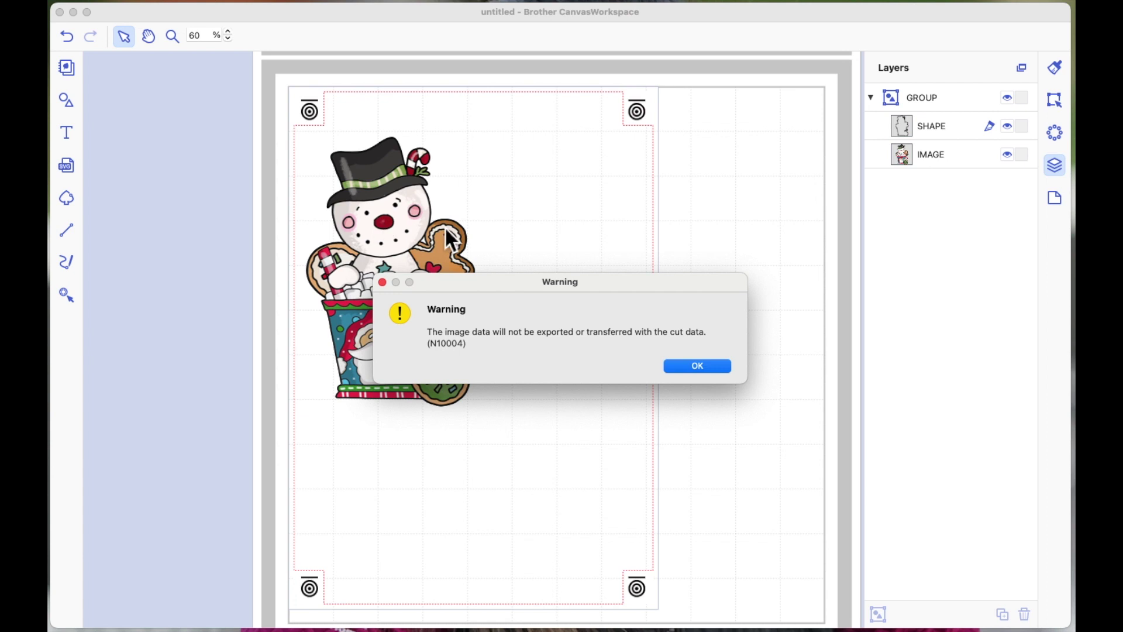
click(707, 367)
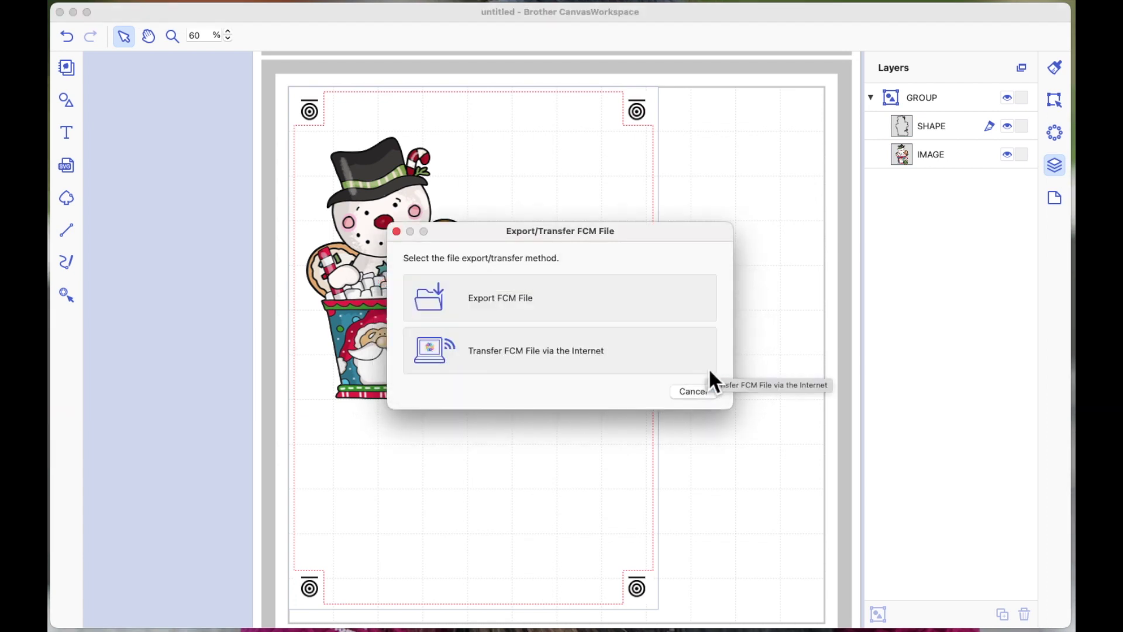
click(504, 300)
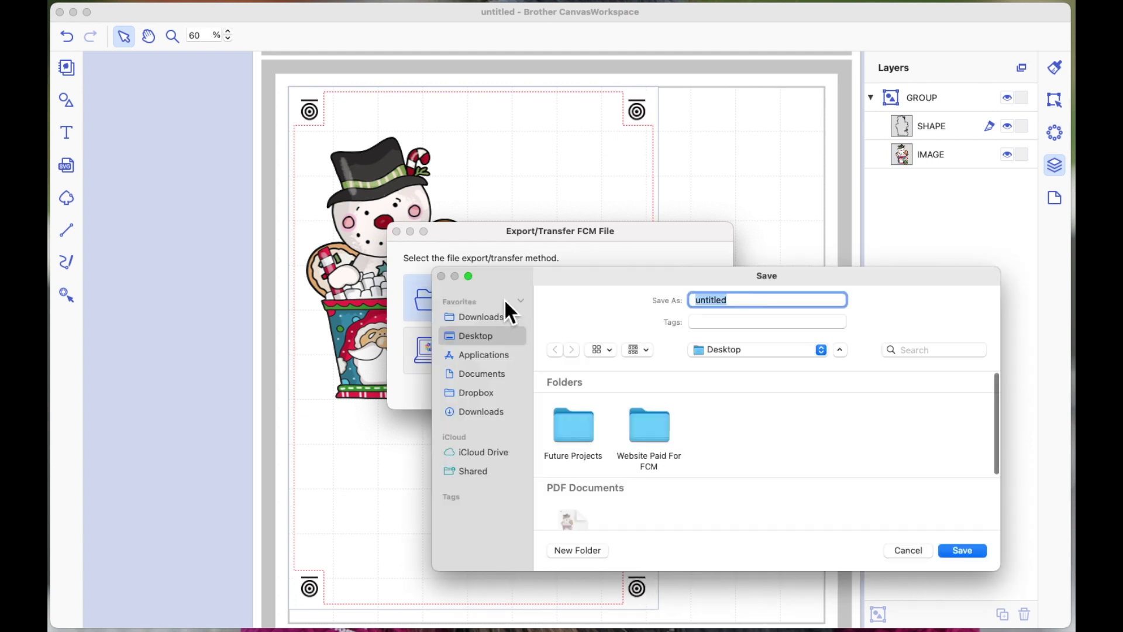
click(471, 342)
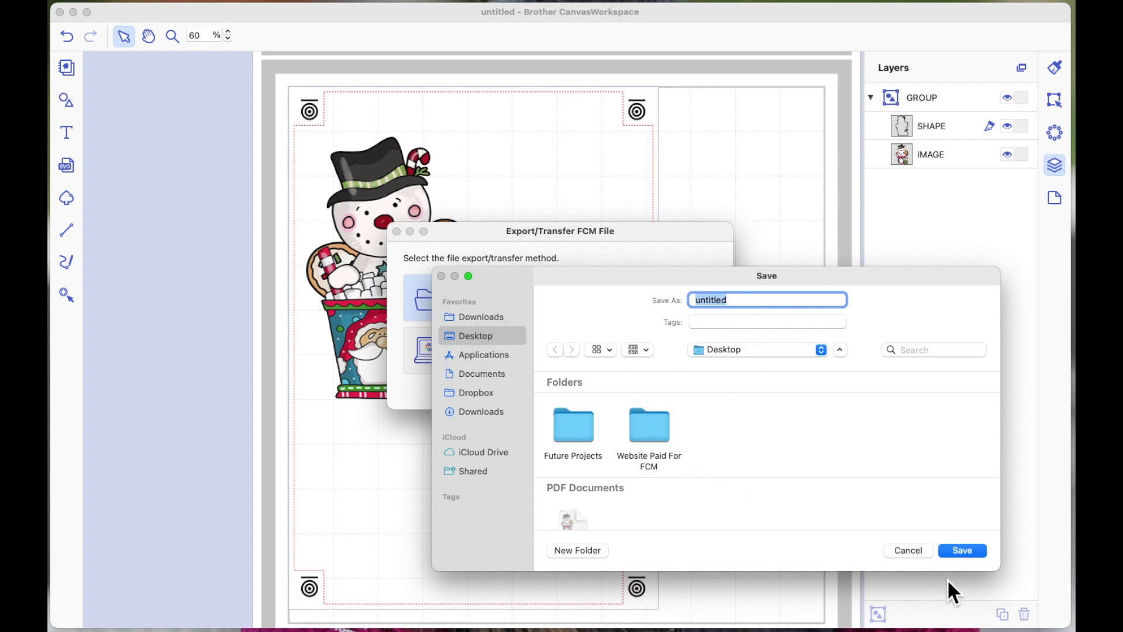
click(966, 552)
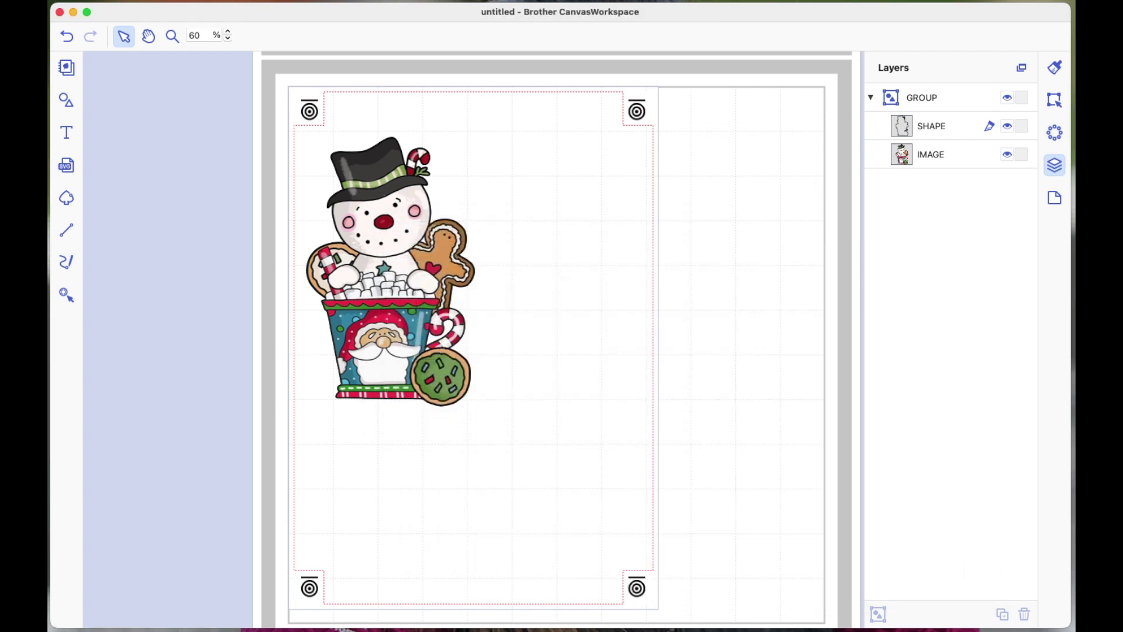
Step: Move the snowman group off the artboard to its right side and bring the exported untitled.fcm file onto the canvas
click(954, 389)
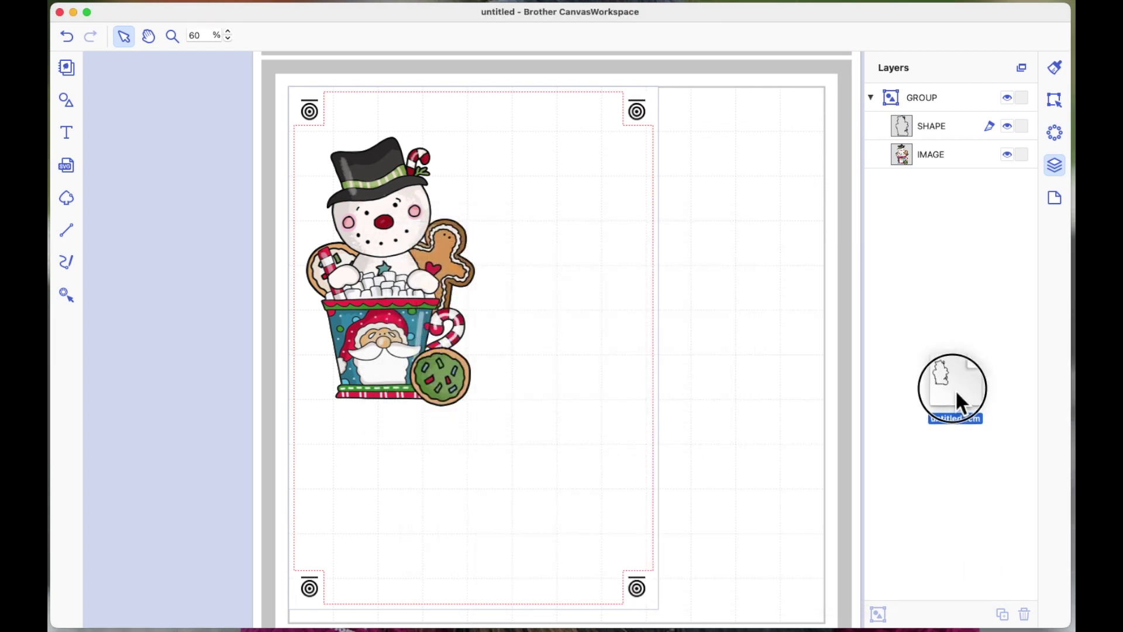
drag(447, 371, 806, 251)
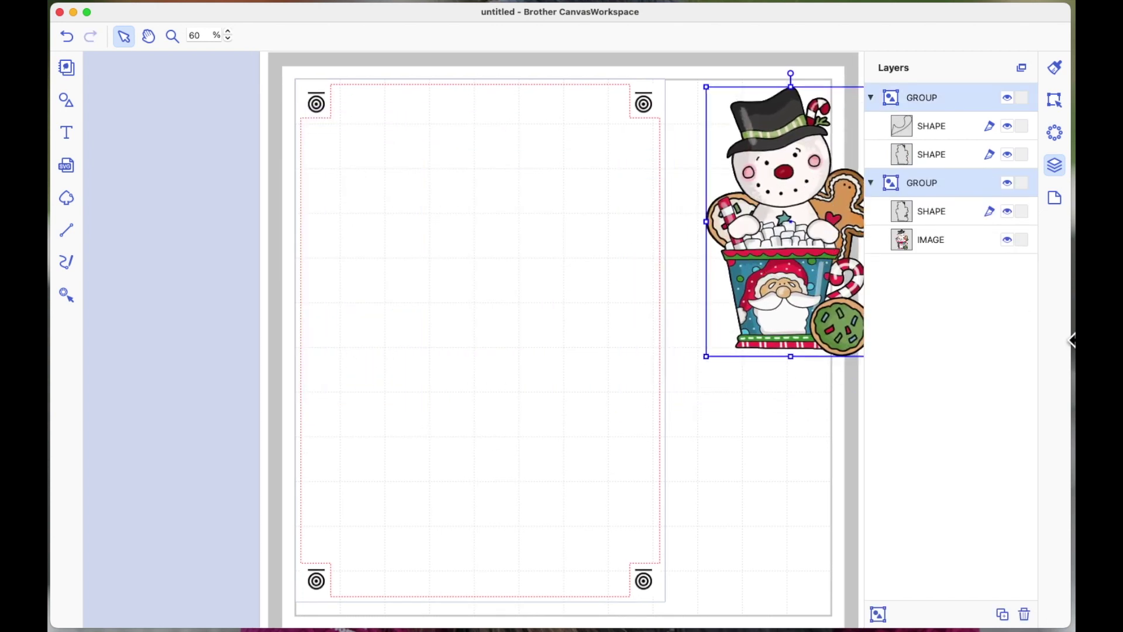
drag(1072, 359, 457, 353)
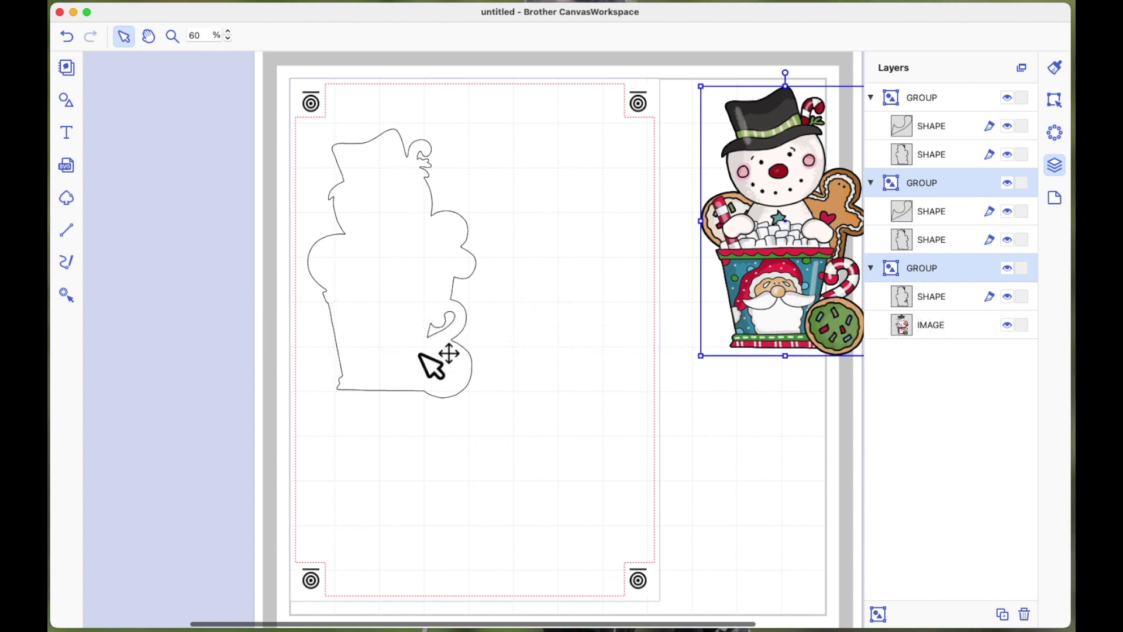
Step: Clear the loose cut outline from the artboard, move the snowman with its outlines back onto it and group them
click(440, 272)
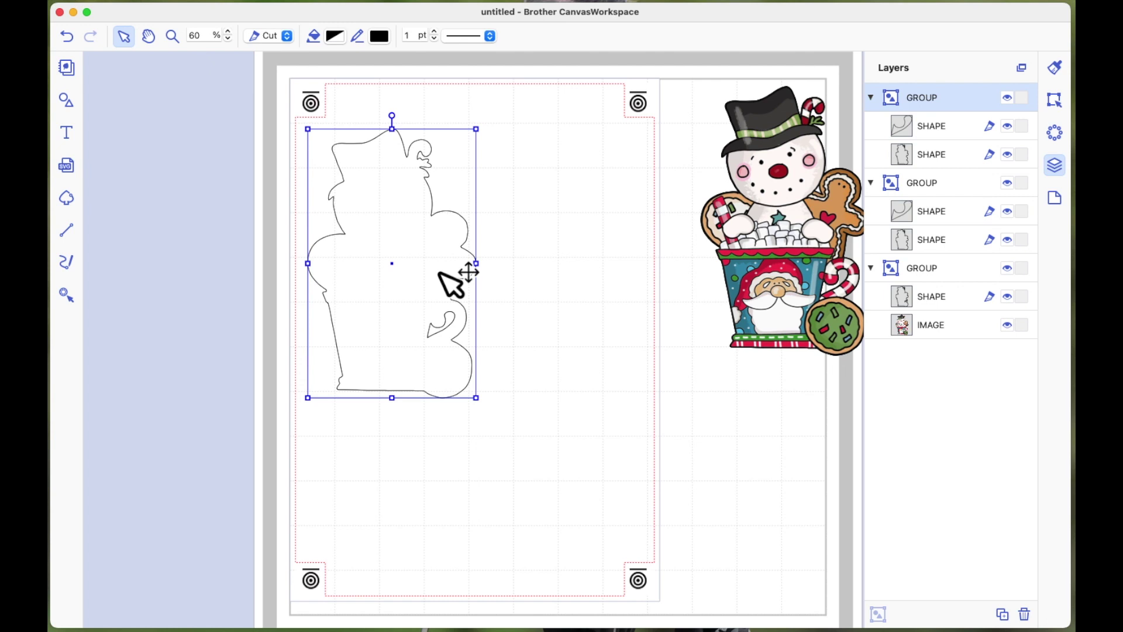
drag(454, 286, 790, 145)
drag(699, 73, 857, 362)
drag(795, 228, 431, 274)
right_click(417, 246)
click(477, 363)
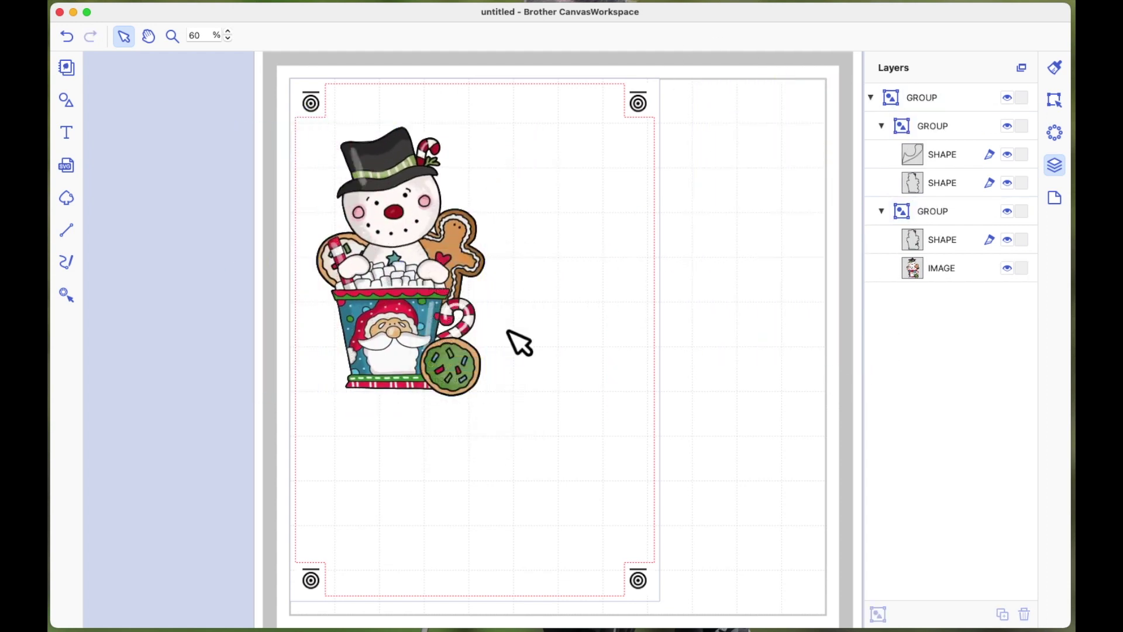